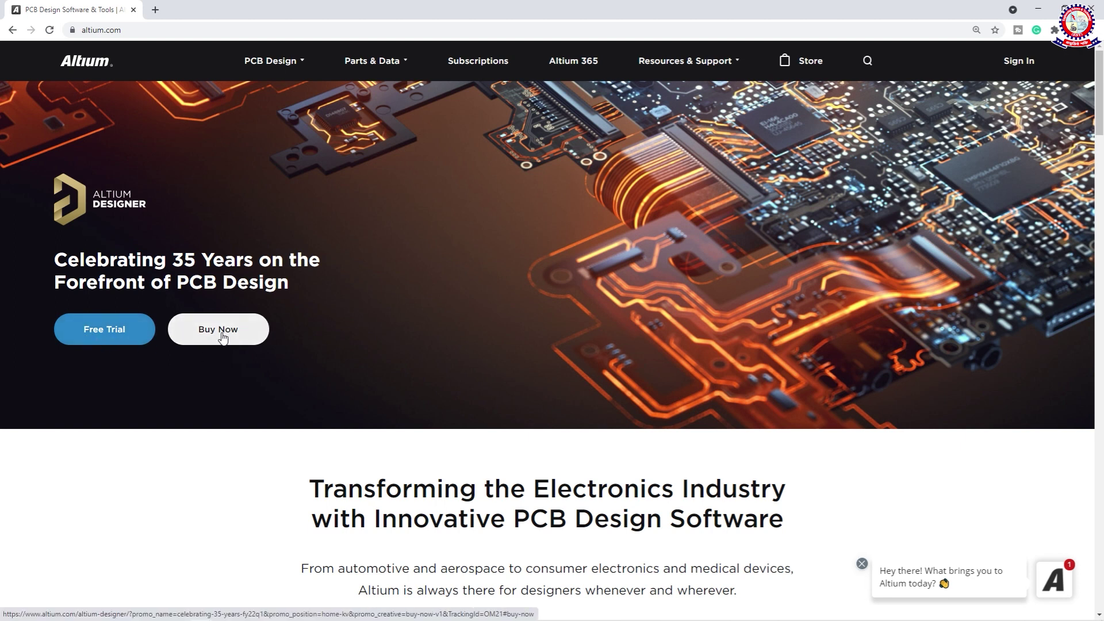
Step: Browse the Altium homepage from the introduction through the customer stories to the software products and their prices
scroll(246, 338, "down", 5)
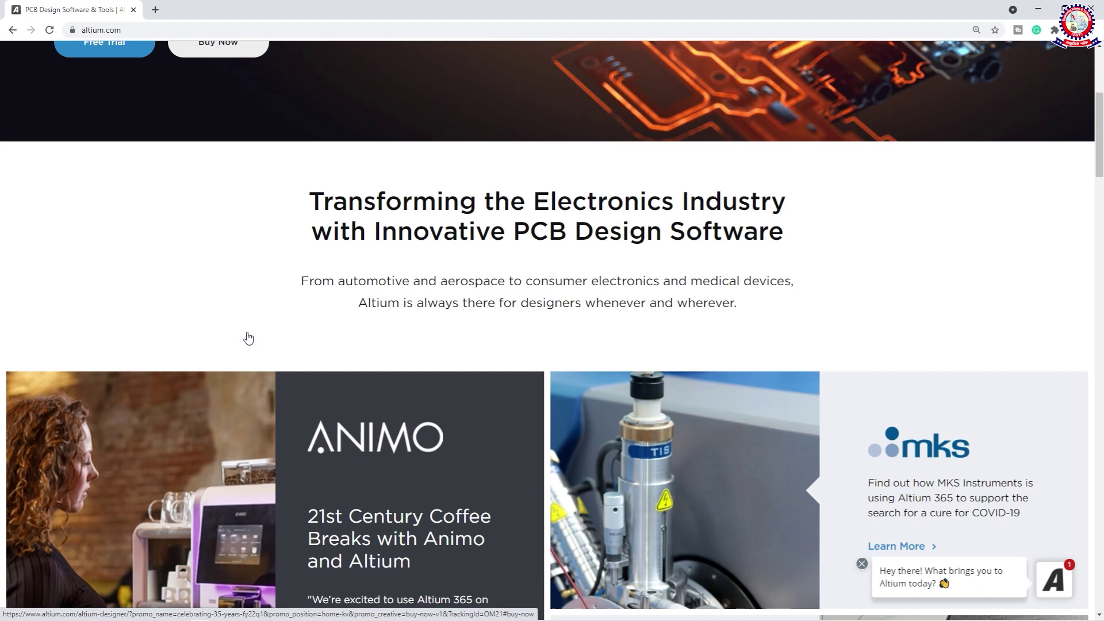
scroll(374, 224, "down", 1)
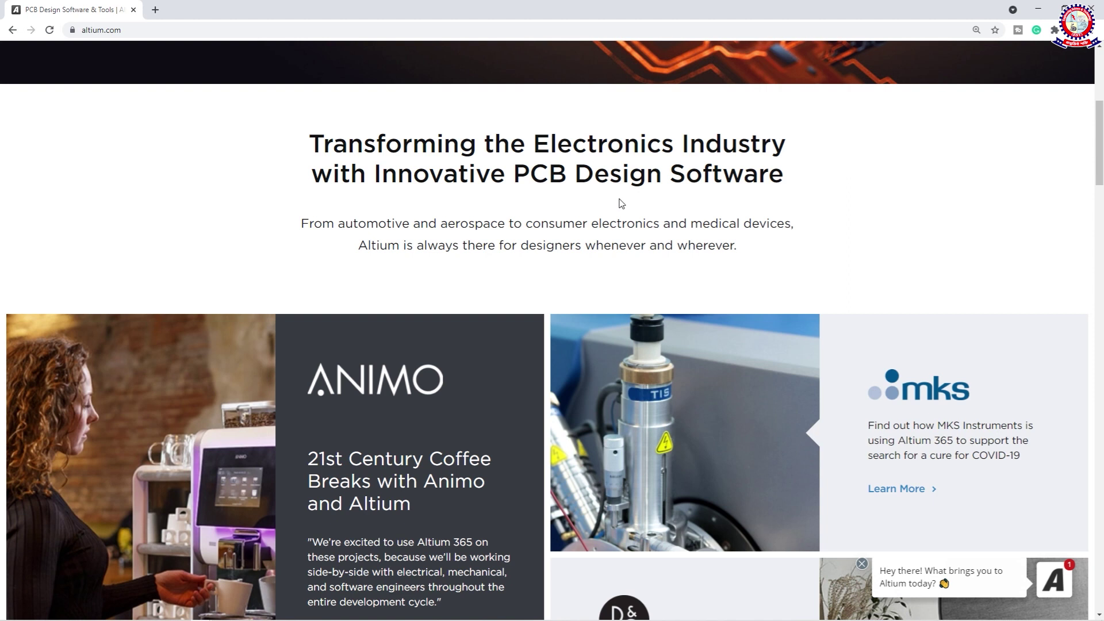
scroll(620, 201, "down", 4)
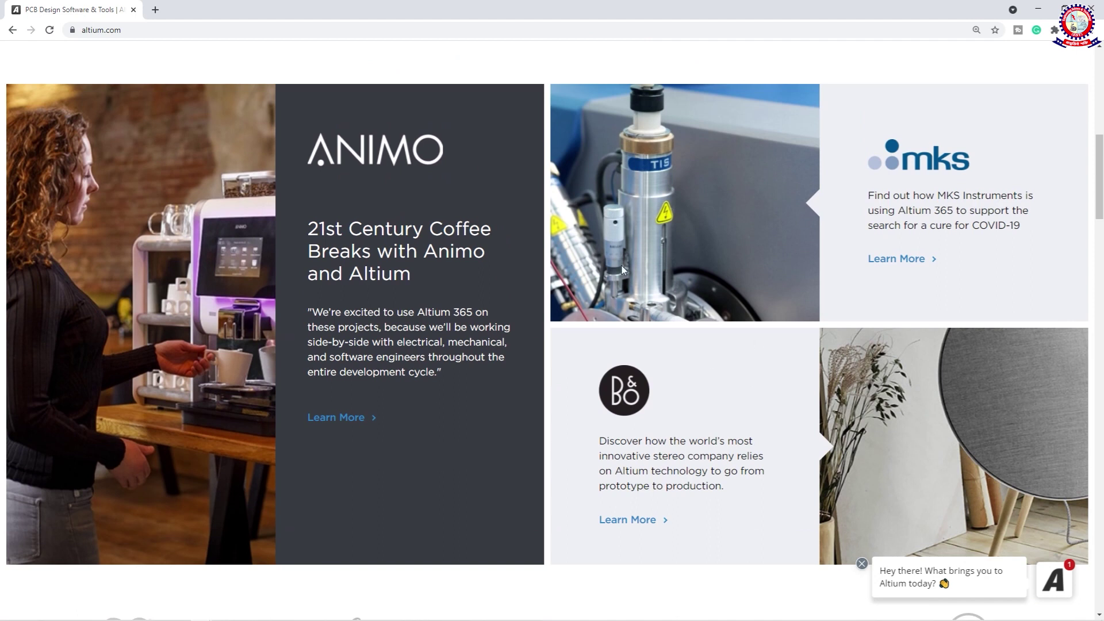
scroll(623, 269, "down", 6)
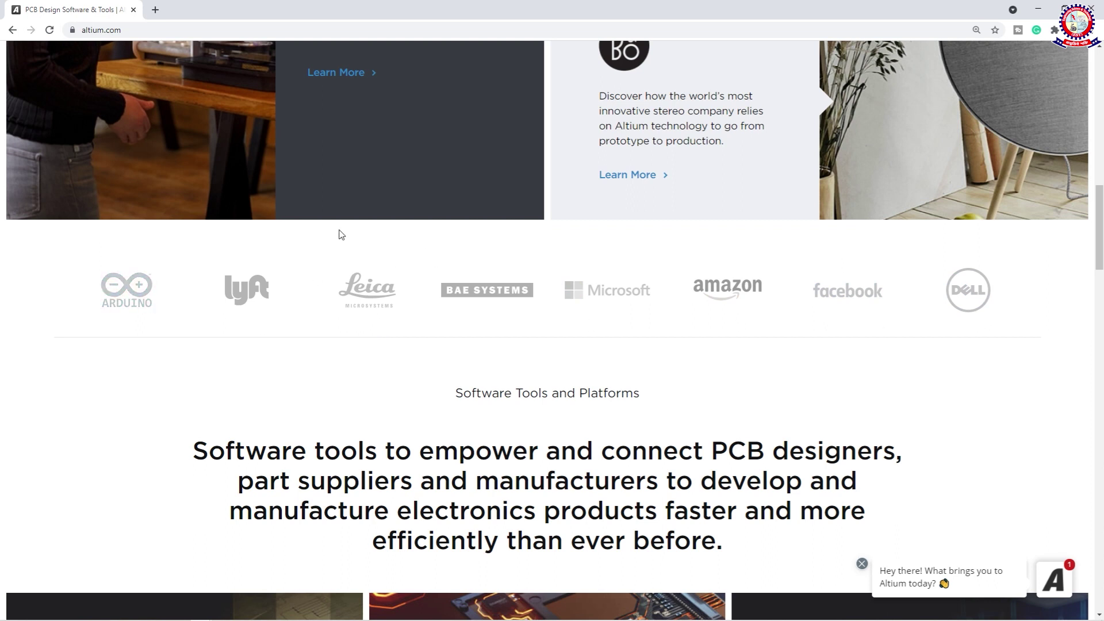
scroll(345, 296, "down", 4)
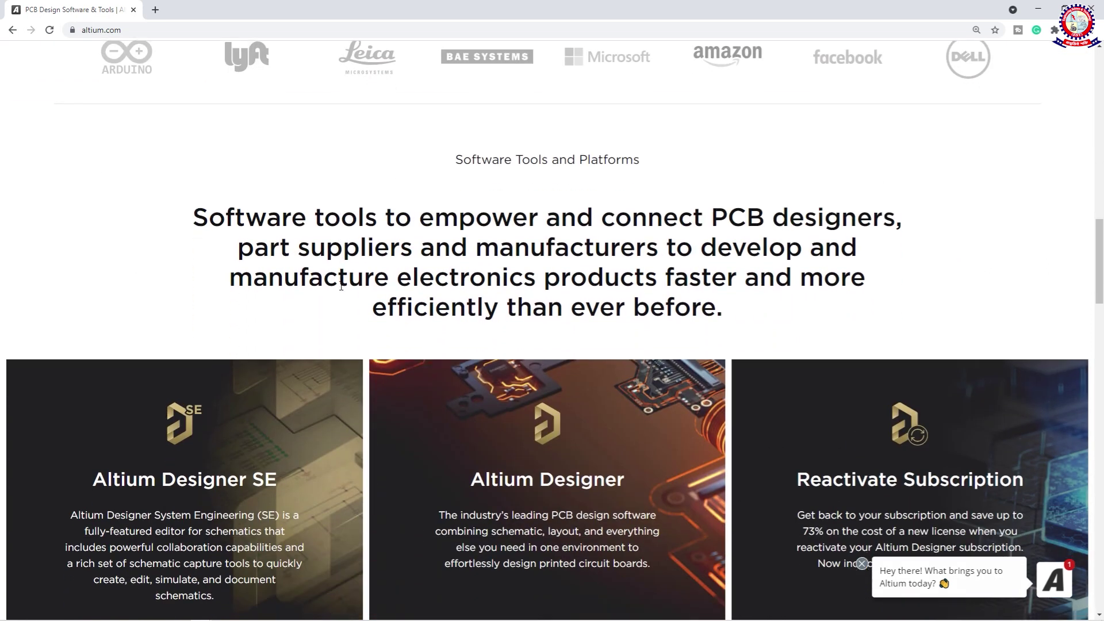
scroll(342, 290, "down", 2)
scroll(340, 288, "down", 2)
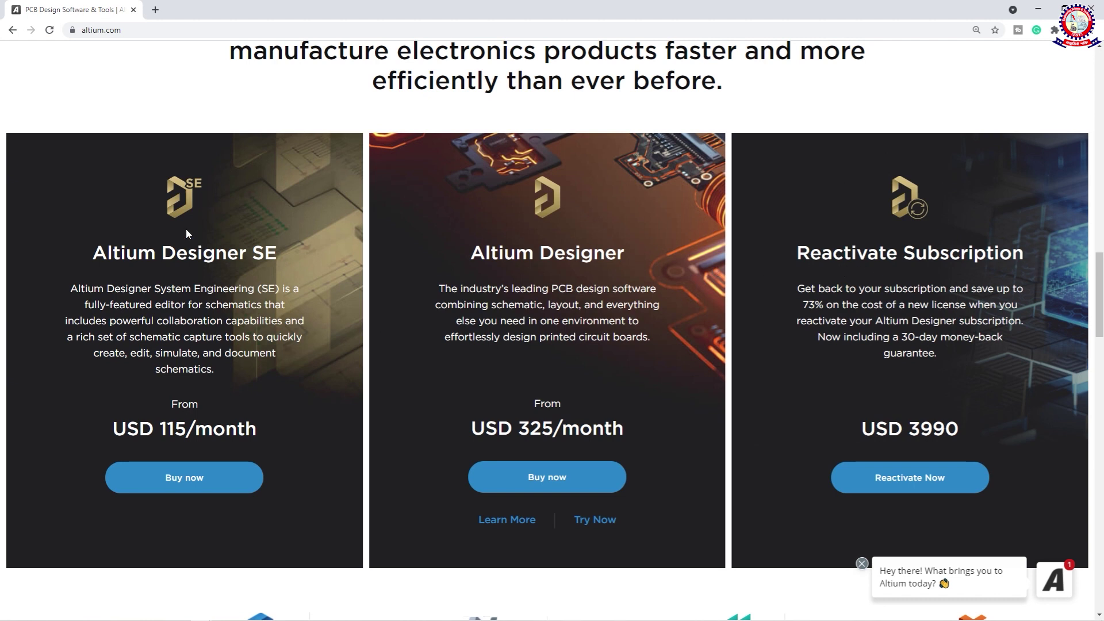
scroll(273, 287, "down", 1)
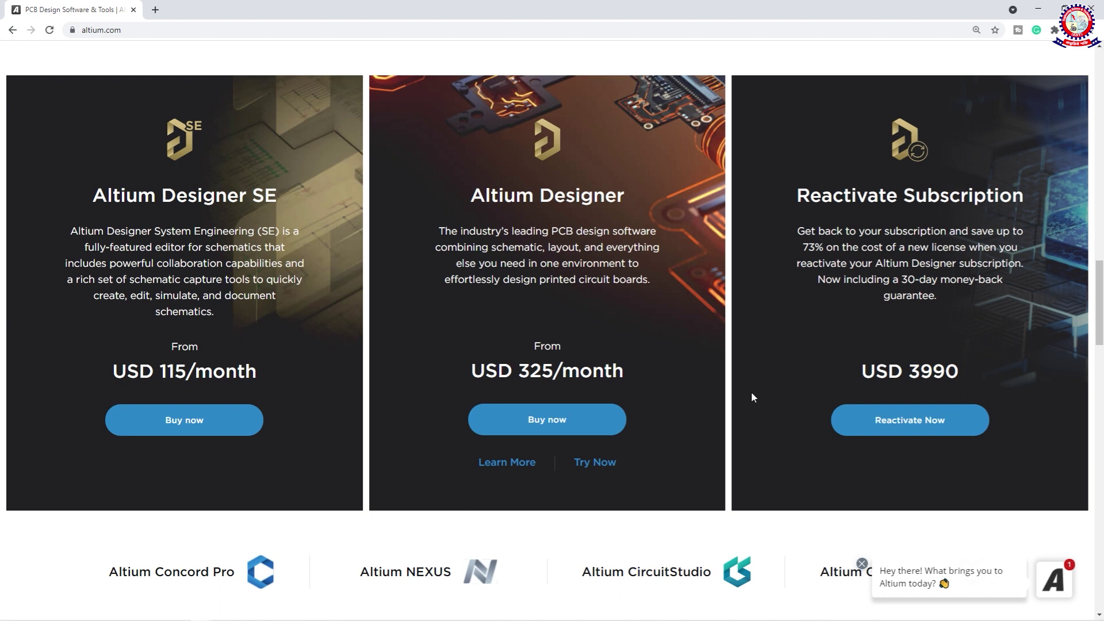
scroll(750, 394, "down", 4)
scroll(749, 393, "down", 1)
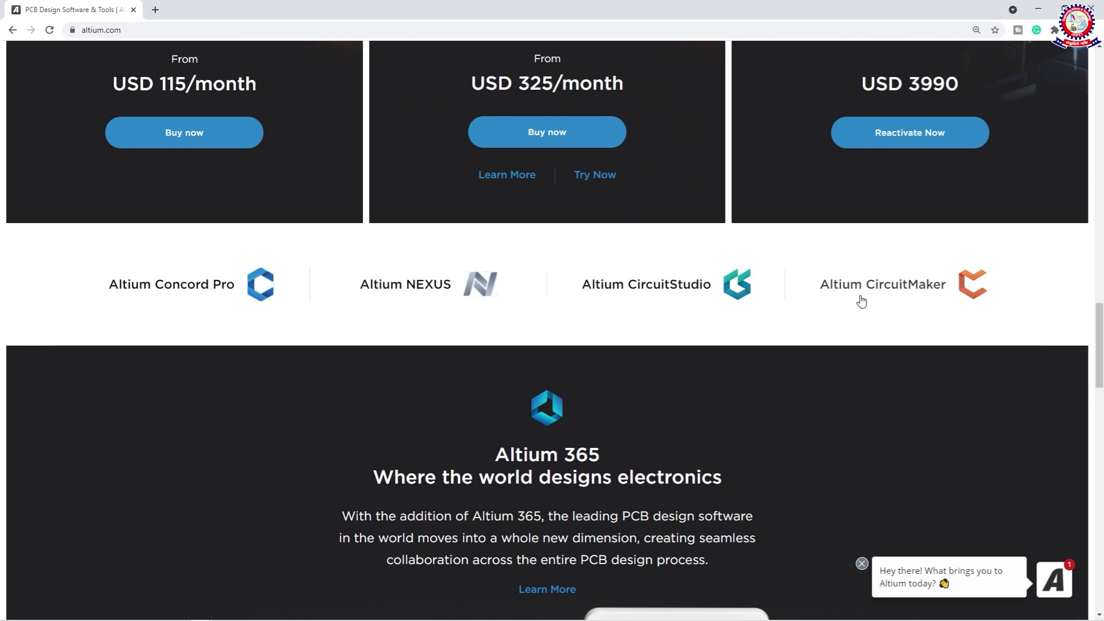
Step: Examine the Altium 365 section and the PCB design-sharing section below it
scroll(761, 381, "down", 6)
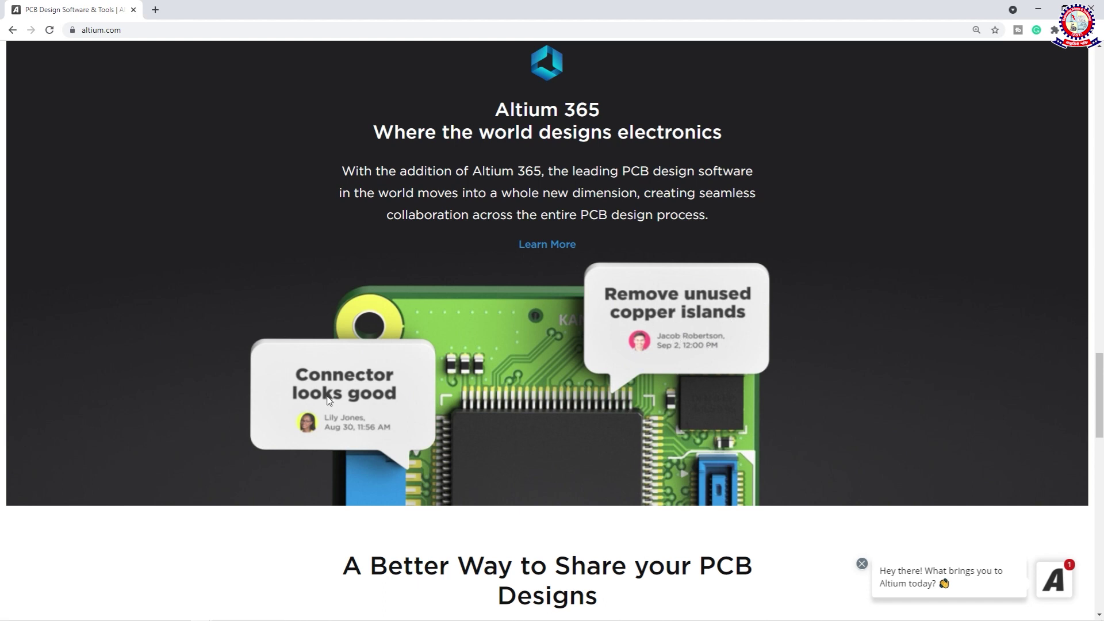
scroll(530, 354, "down", 1)
scroll(529, 354, "up", 1)
scroll(530, 356, "up", 1)
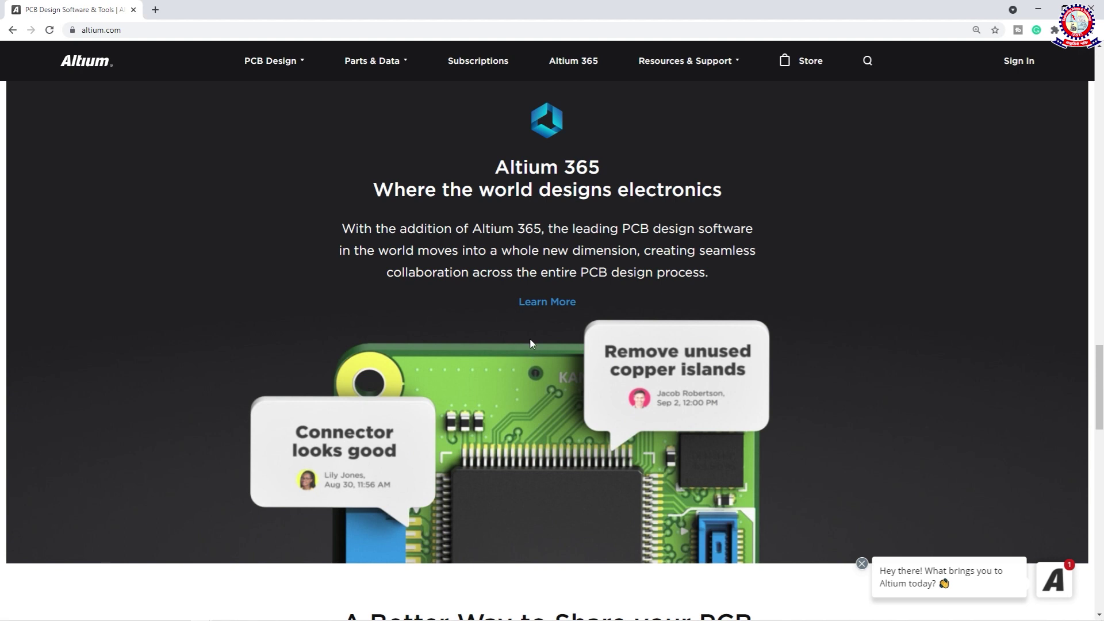
left_click(551, 306)
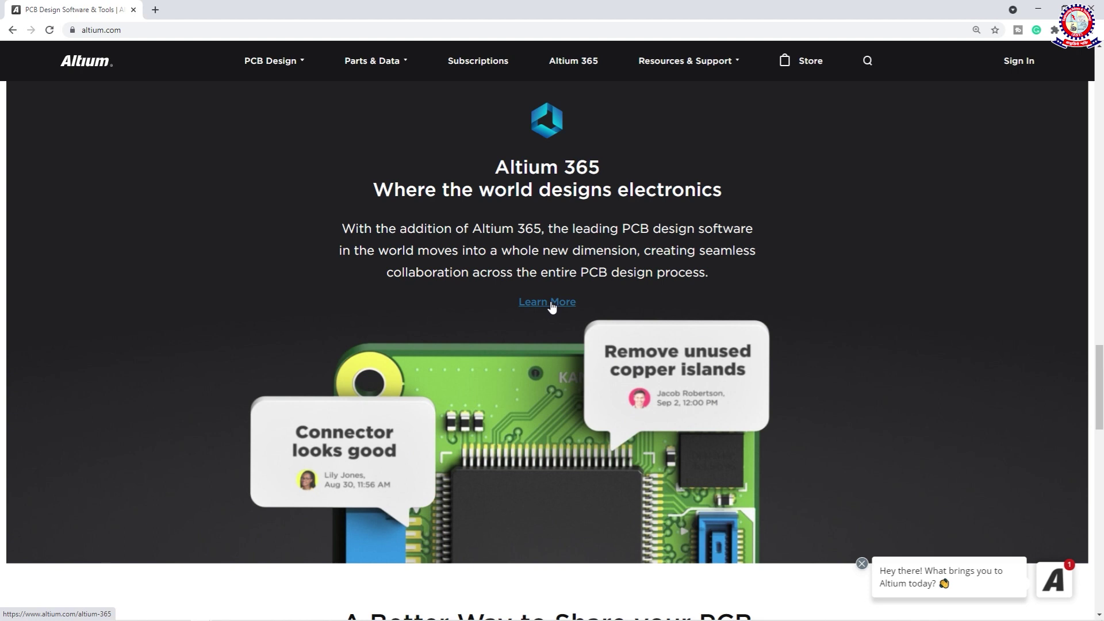
scroll(551, 306, "down", 8)
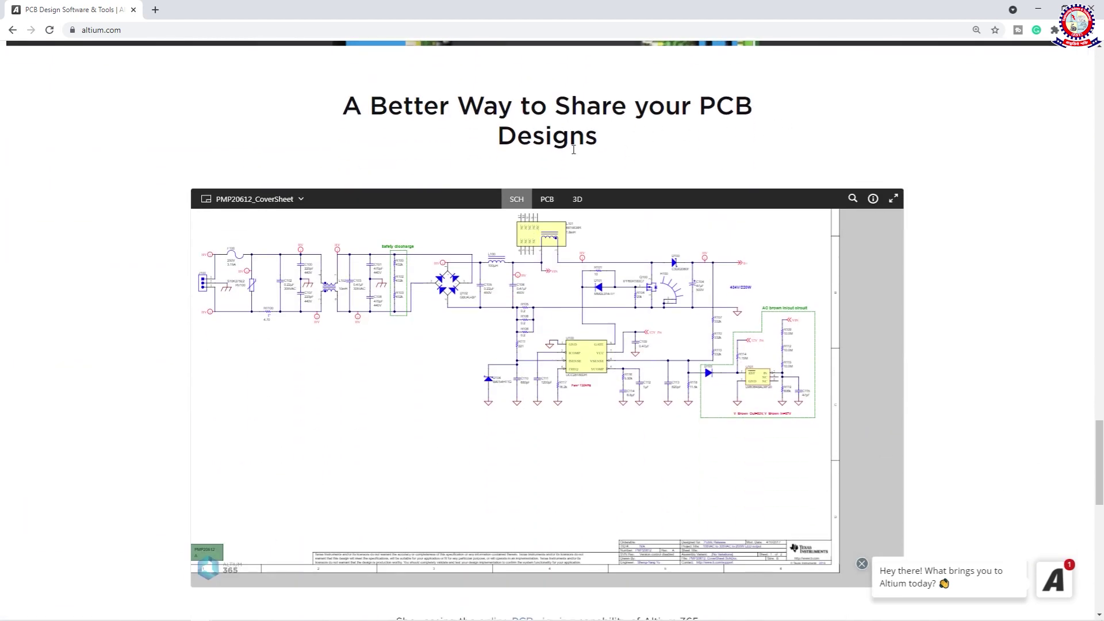
scroll(587, 155, "down", 1)
scroll(588, 159, "up", 9)
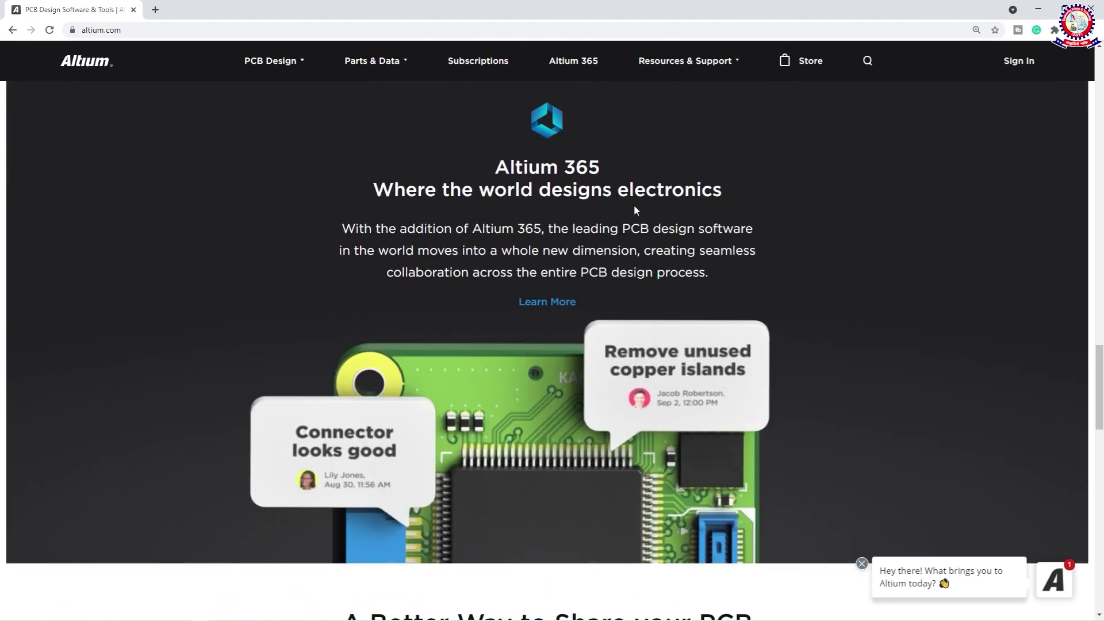
scroll(641, 214, "down", 9)
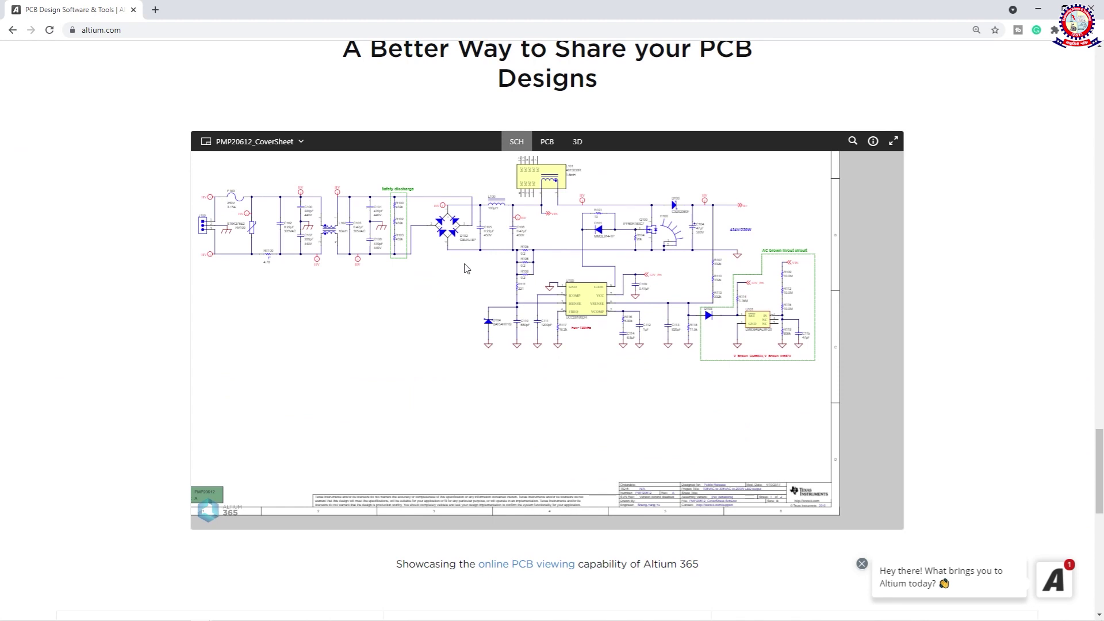
Step: View the sample design in the embedded viewer as PCB layout and in 3D, rotating the 3D board to a side angle
left_click(548, 146)
scroll(477, 295, "up", 1)
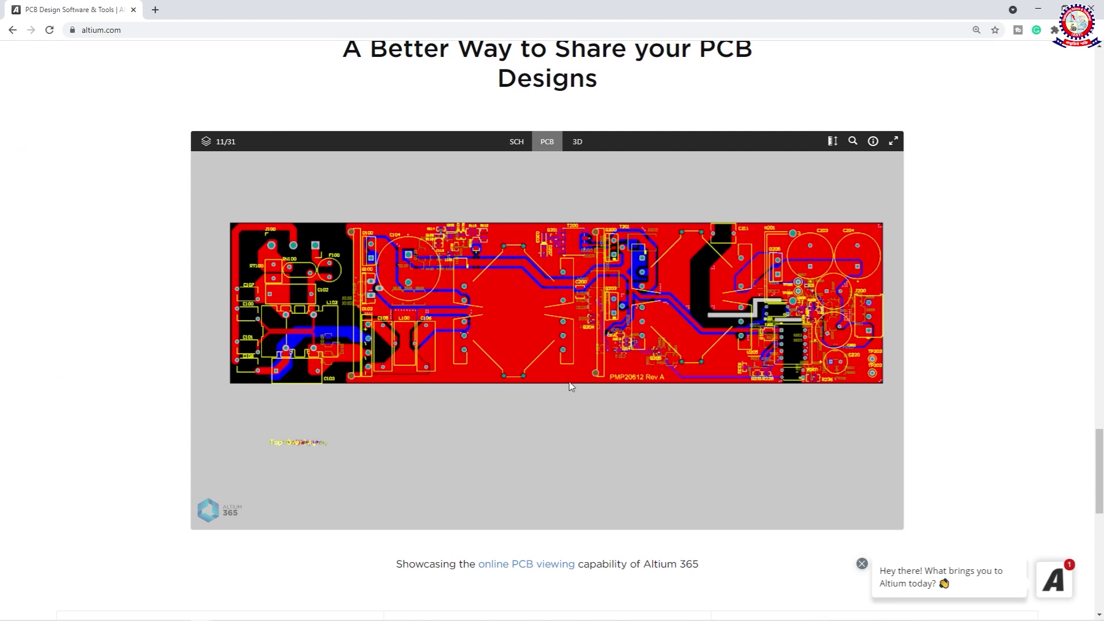
left_click(577, 142)
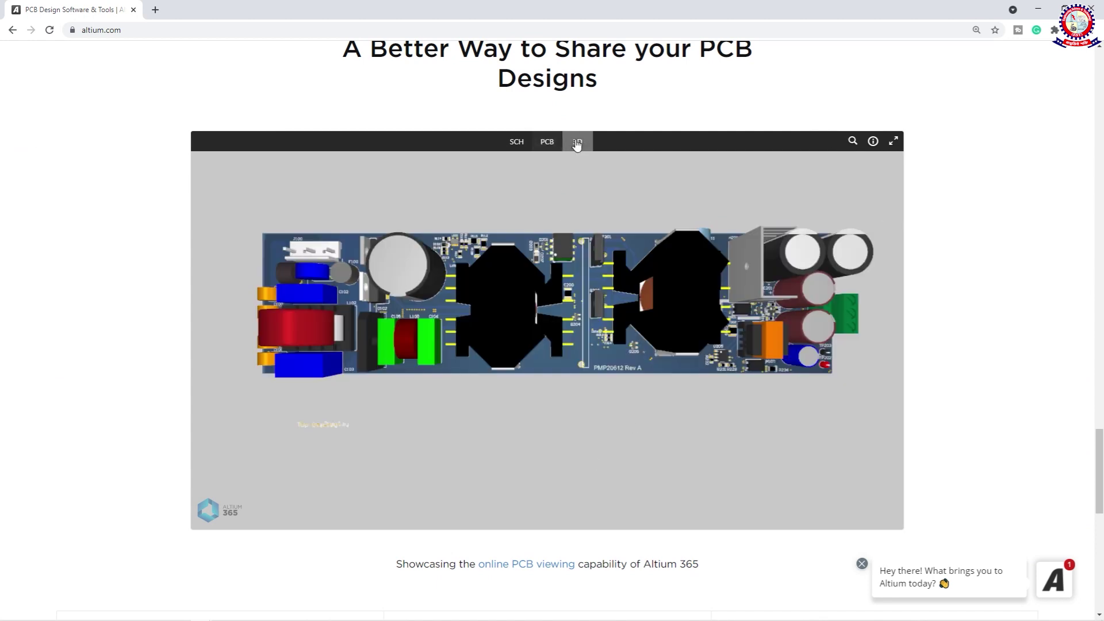
left_click_drag(647, 350, 713, 311)
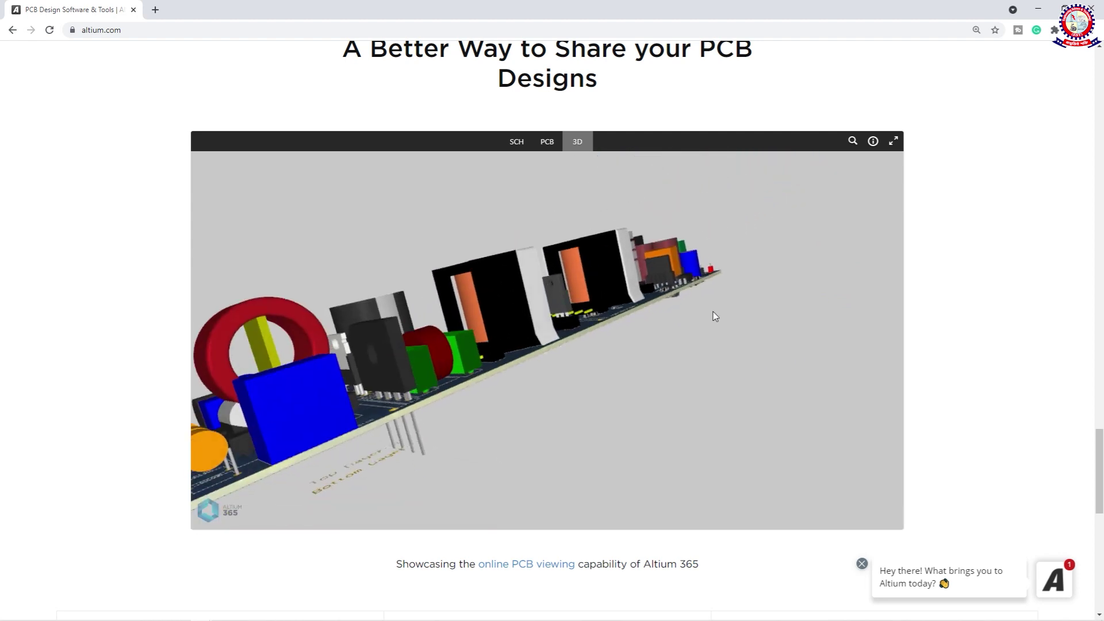
Step: Review the Altium 365 Viewer feature summaries and the footer links at the end of the homepage
scroll(713, 311, "down", 2)
scroll(988, 315, "down", 12)
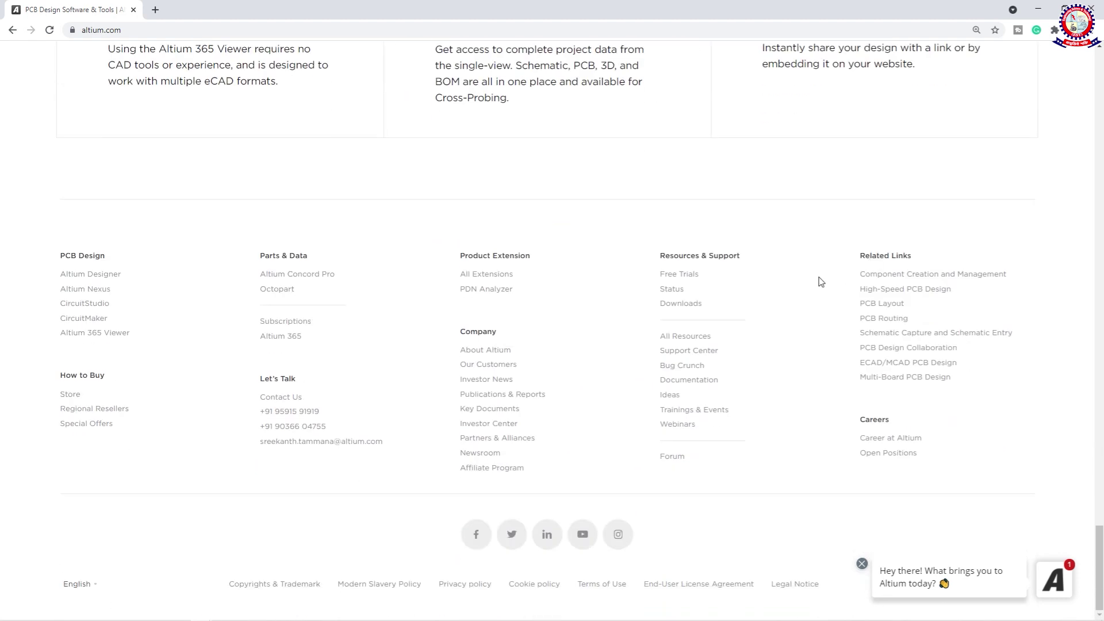
scroll(818, 281, "up", 3)
scroll(818, 281, "down", 3)
scroll(549, 360, "up", 6)
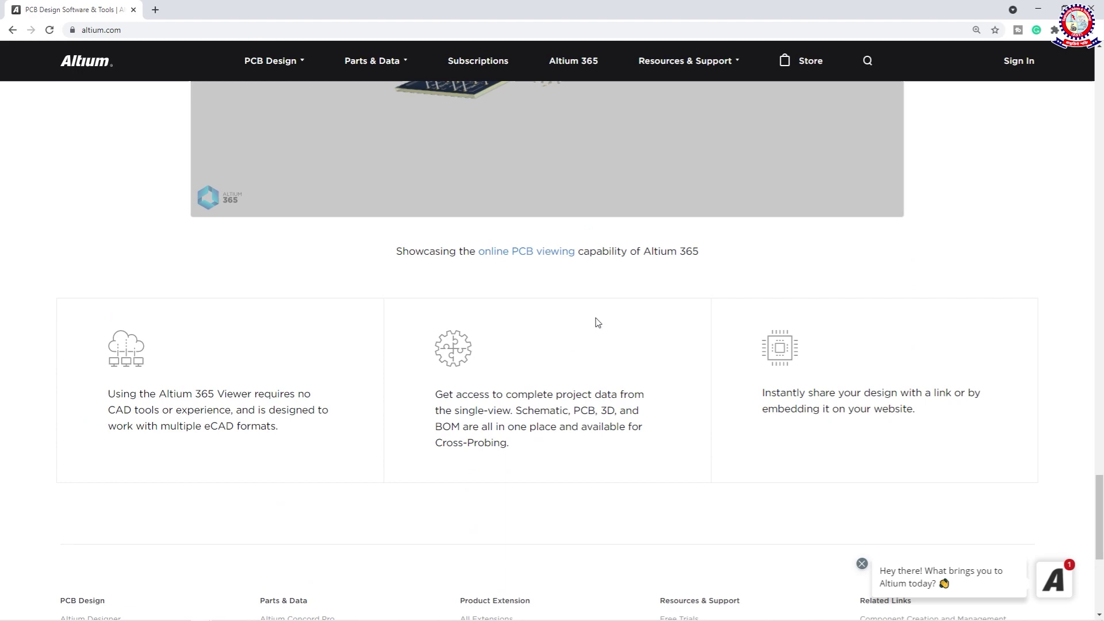
Step: Switch to Altium Designer and show PCB3.PcbDoc in Board Planning Mode
key("alt+Tab")
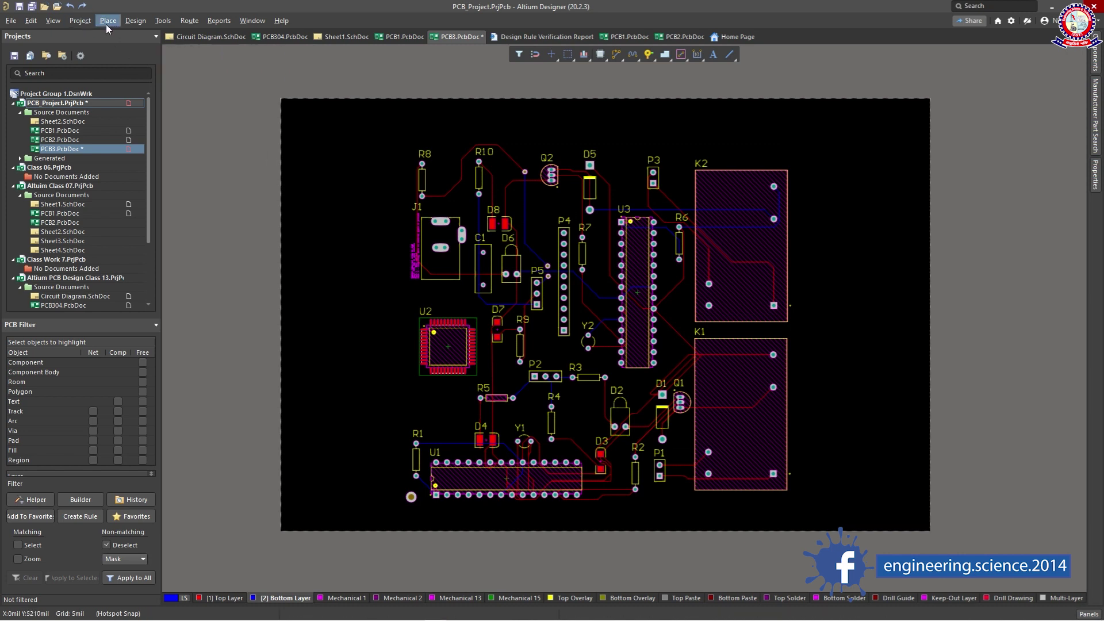
left_click(54, 21)
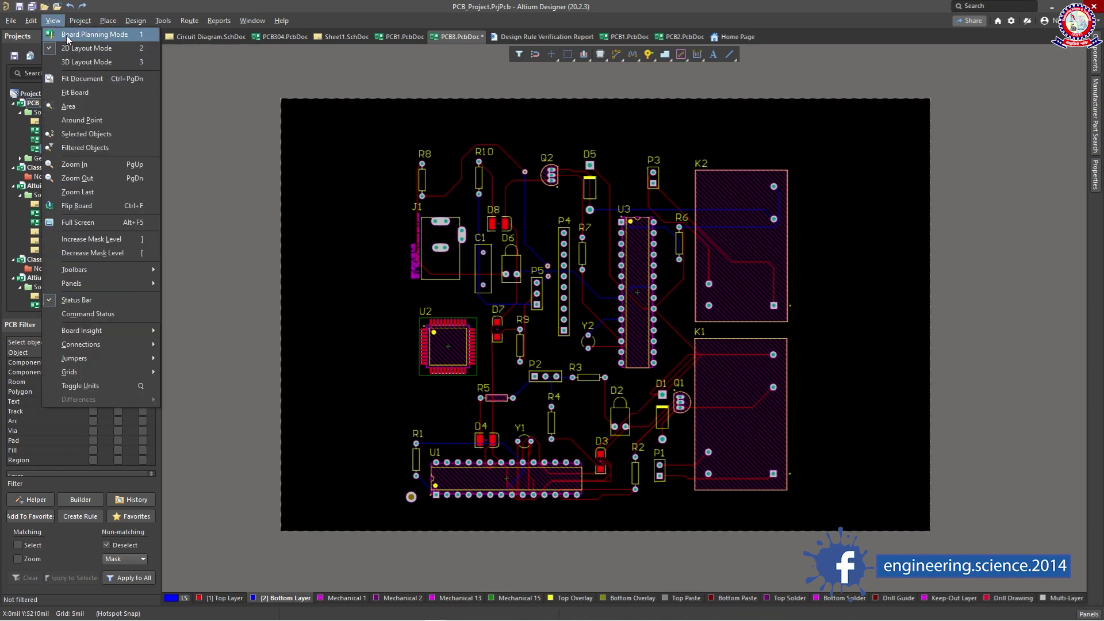
left_click(65, 36)
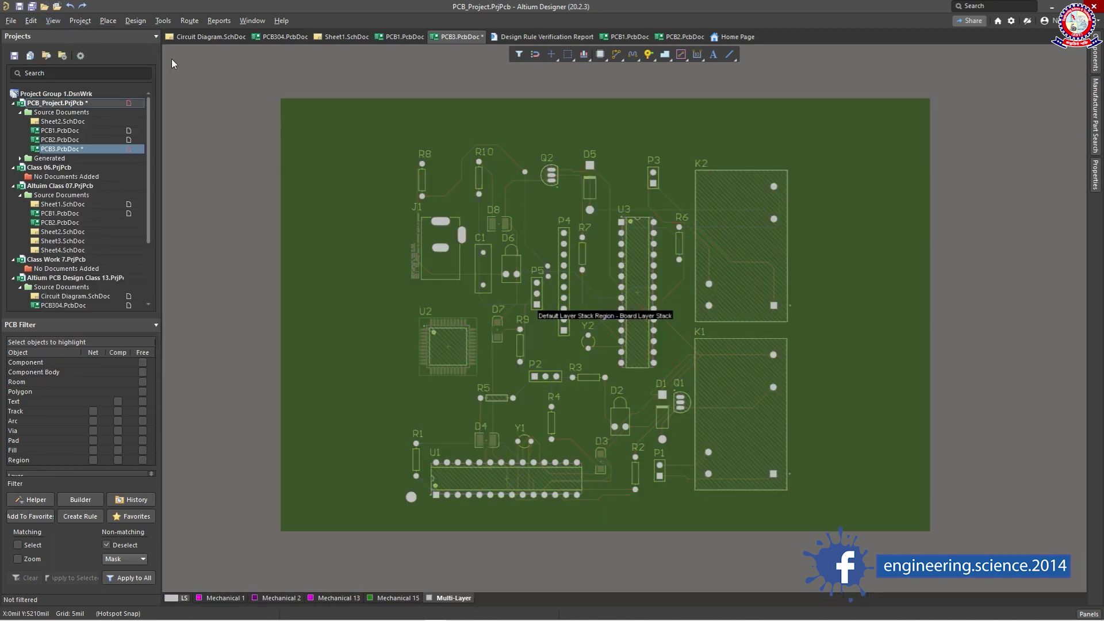
Step: Redefine the board shape, tracing its upper, right and lower edges close around the components, about 3800 mil wide
left_click(136, 21)
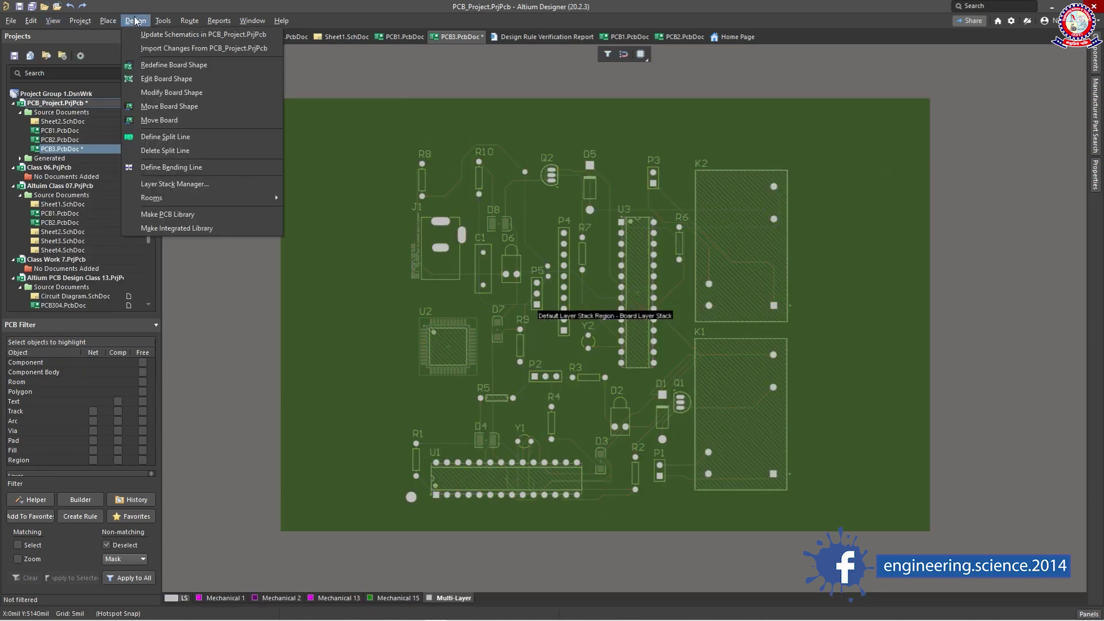
left_click(188, 67)
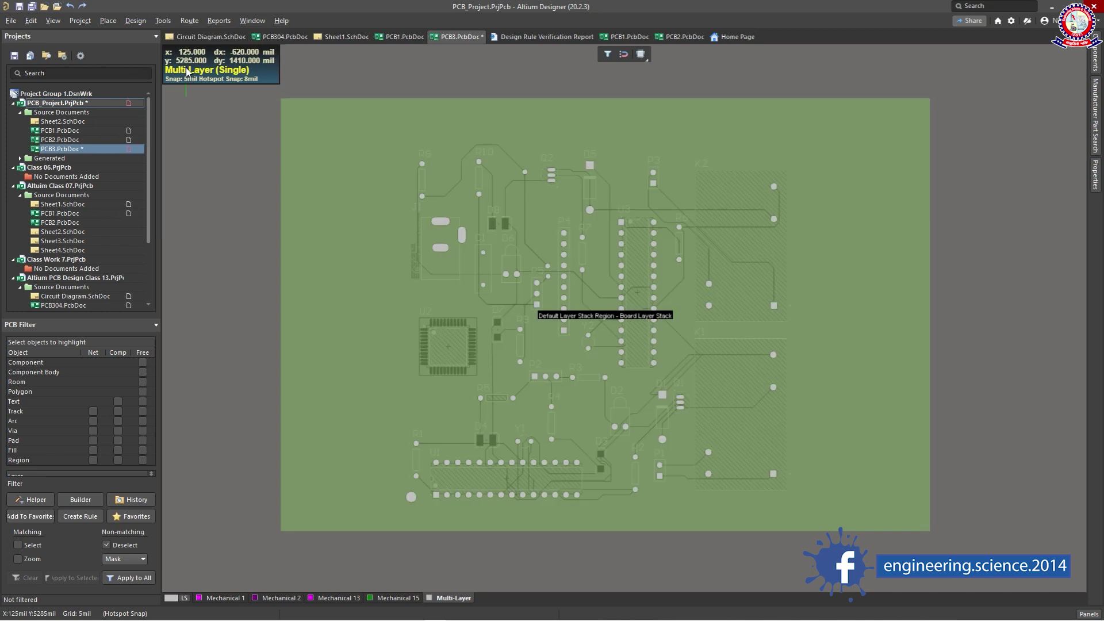
left_click(408, 133)
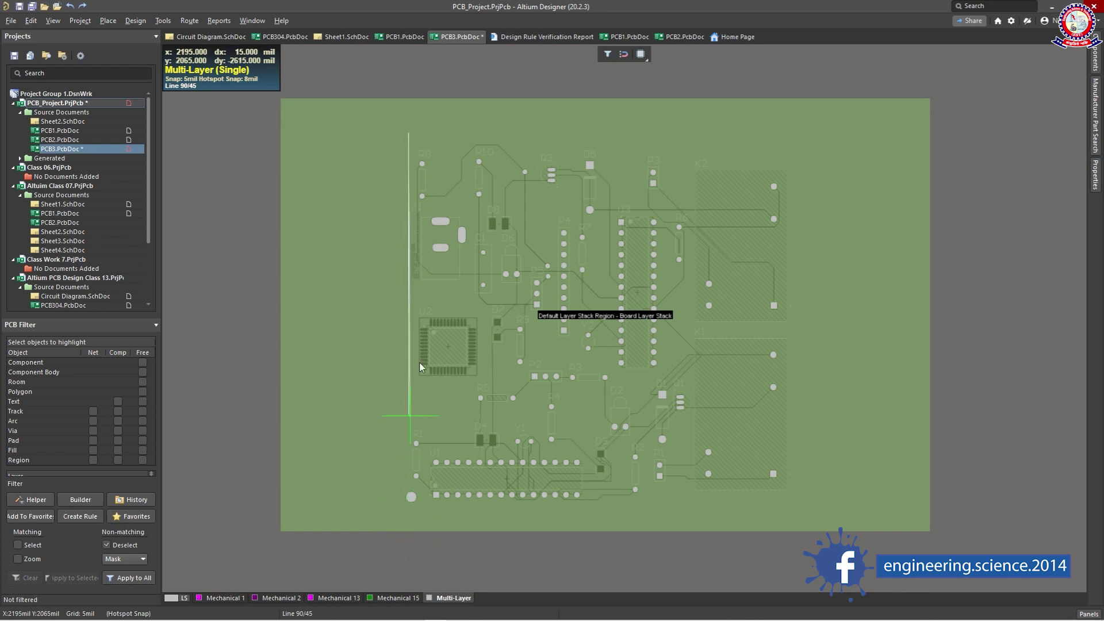
left_click(802, 135)
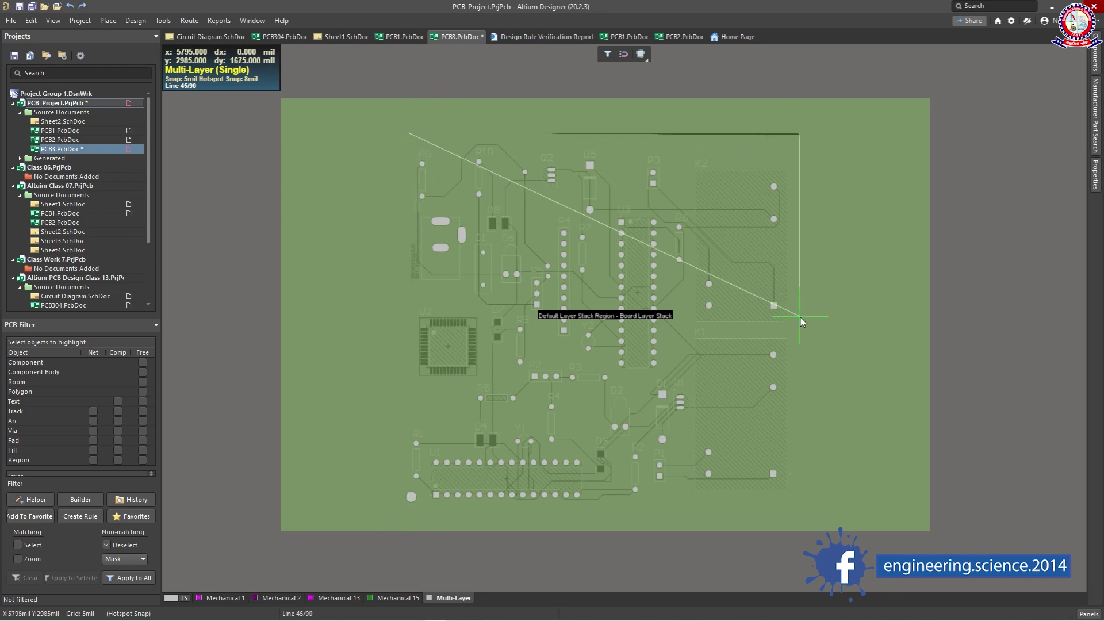
left_click(808, 498)
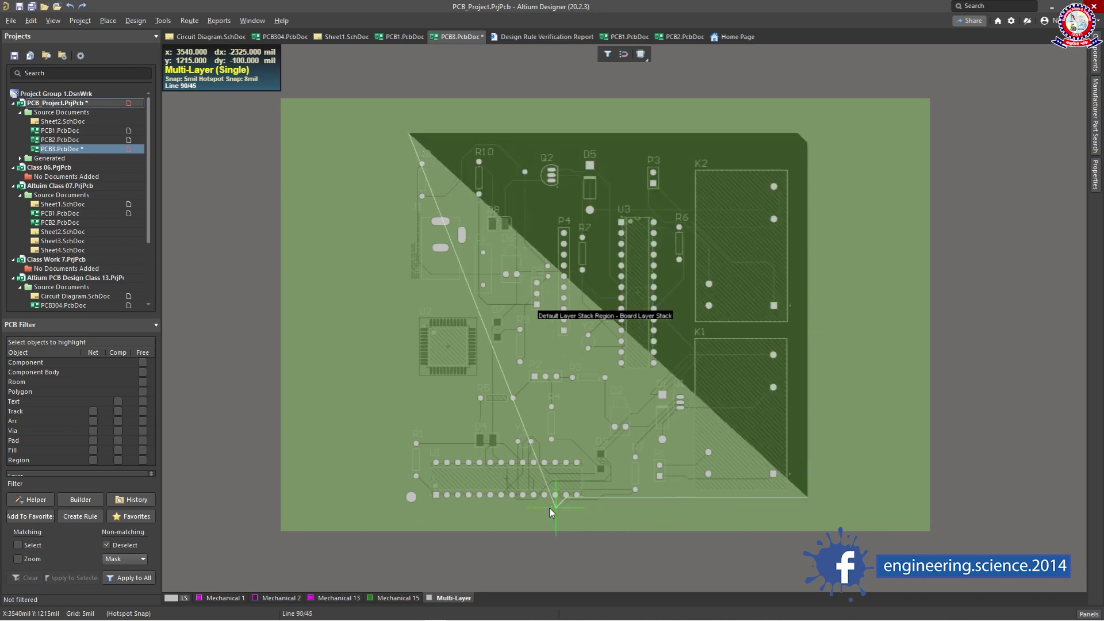
left_click(791, 504)
key("space")
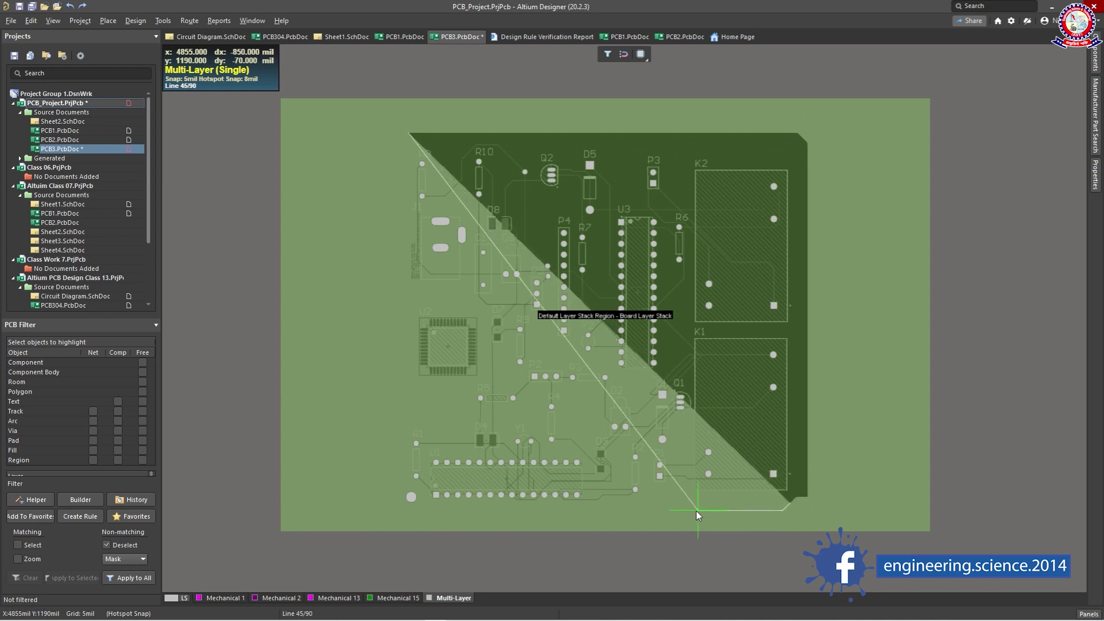
left_click(402, 509)
key("space")
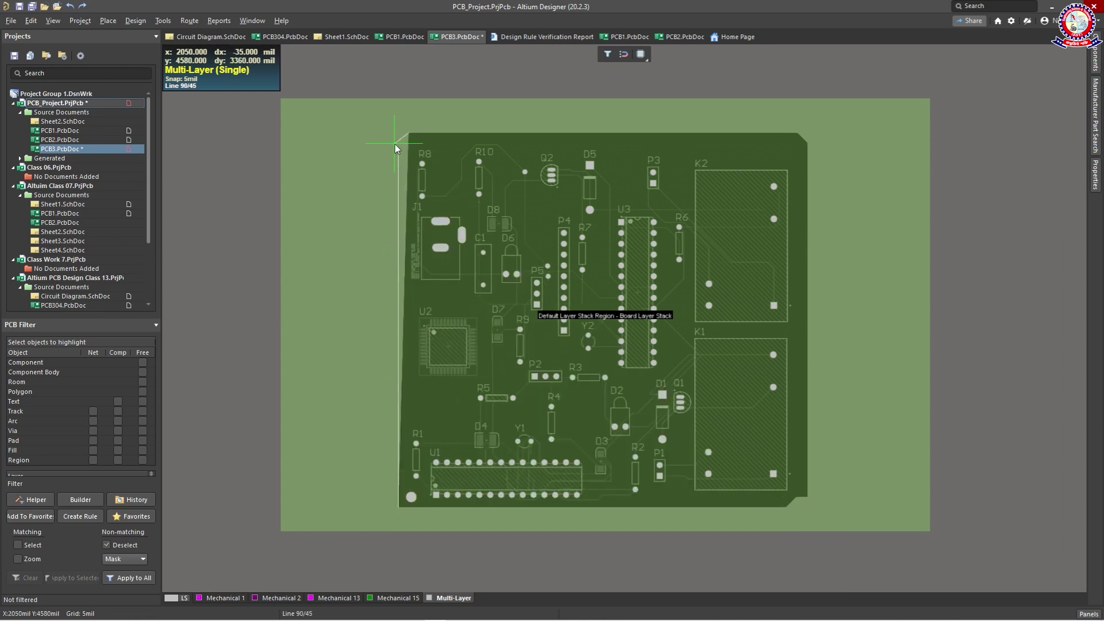
Step: Complete the new board outline along the left edge, closing it with a small chamfer at the upper-left corner near R8
scroll(395, 144, "up", 1, "ctrl")
scroll(395, 144, "up", 8, "ctrl")
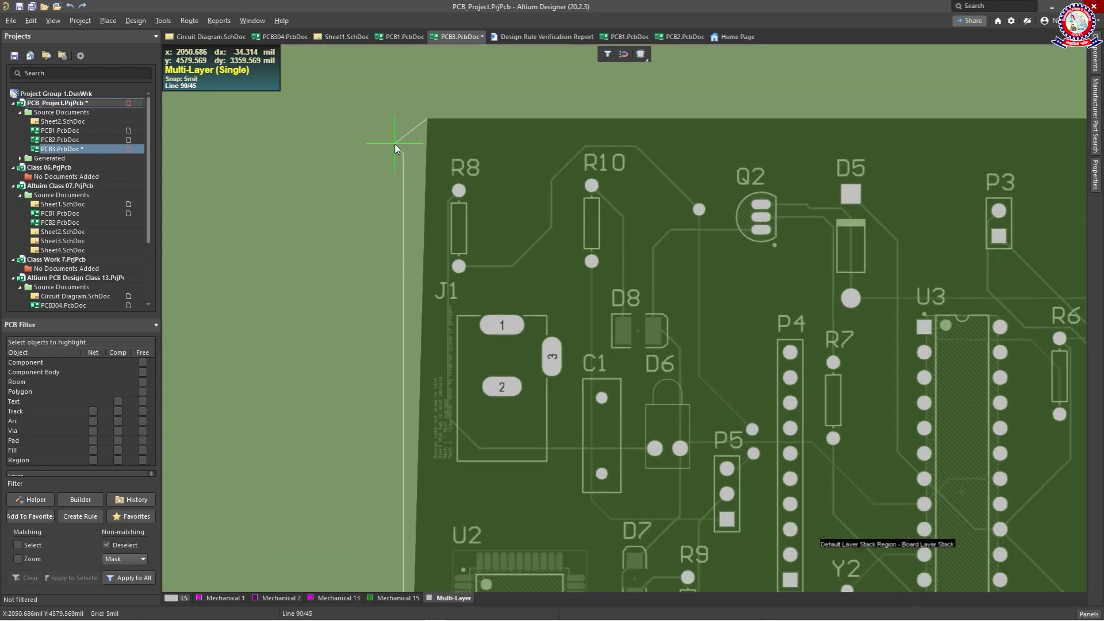
left_click(404, 139)
key("space")
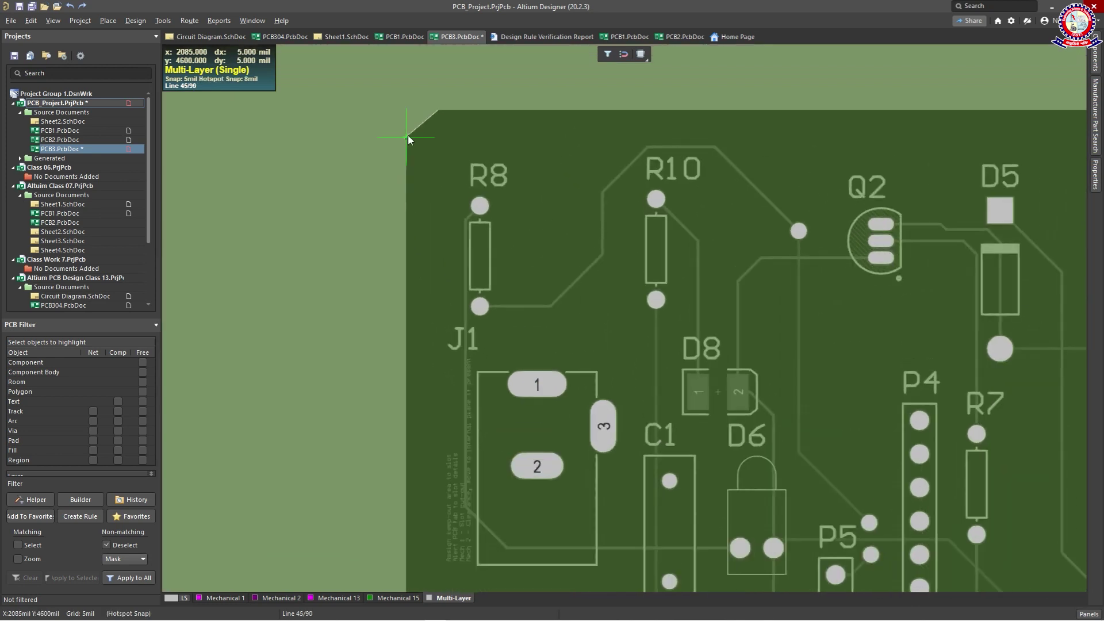
left_click(439, 112)
scroll(605, 218, "down", 4, "ctrl")
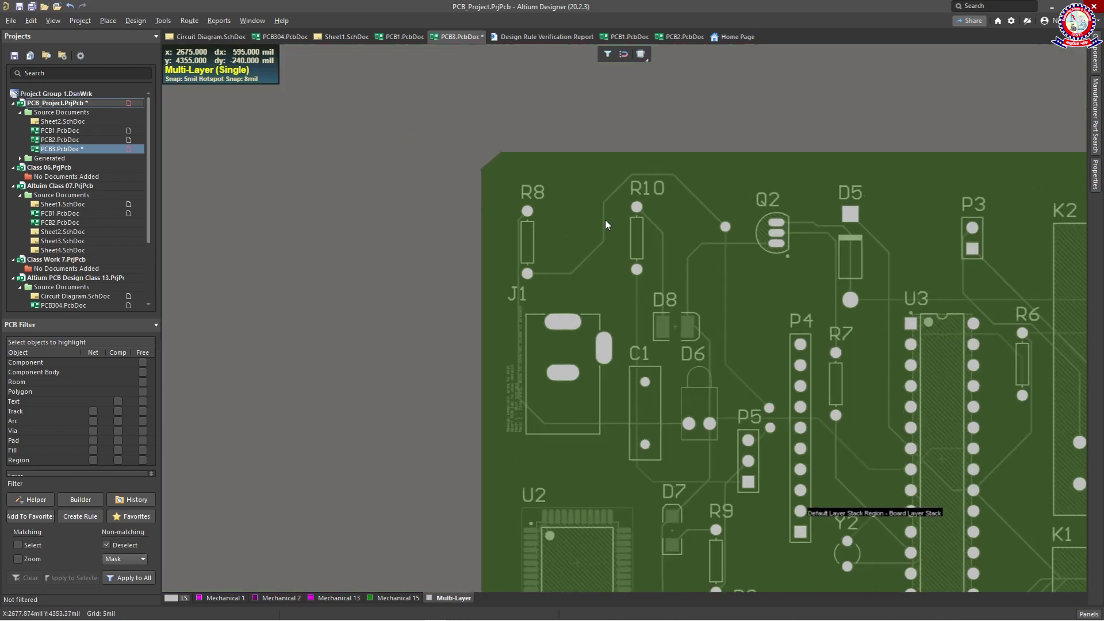
Step: Inspect the redefined board outline along its right side and around its corners
scroll(705, 261, "down", 2, "ctrl")
right_click(977, 406)
left_click(985, 367)
scroll(986, 368, "up", 4, "ctrl")
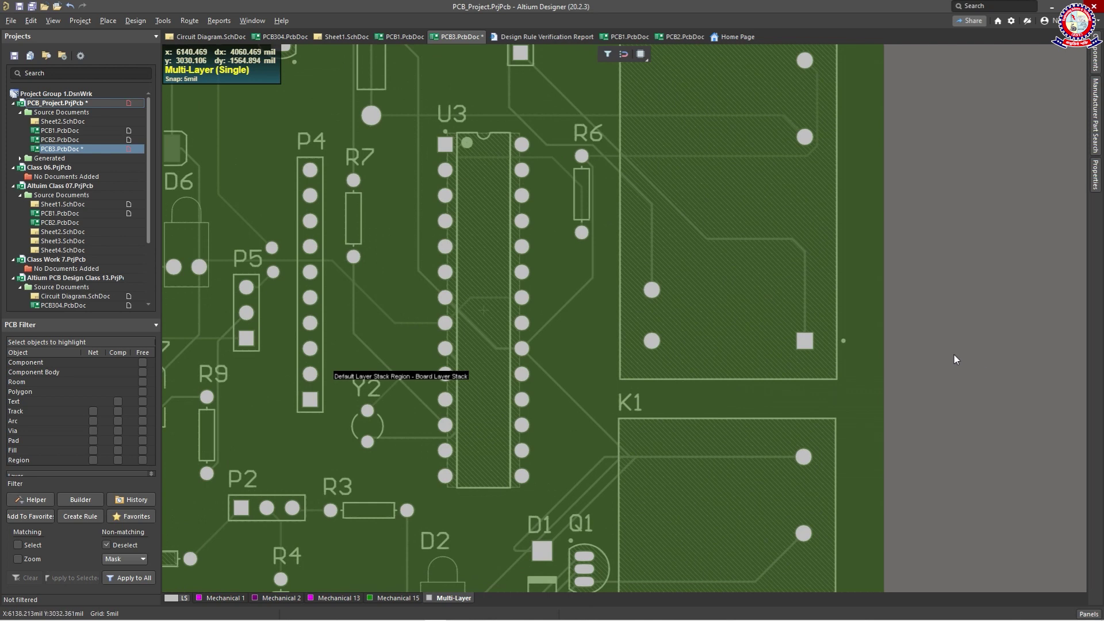
scroll(953, 354, "down", 1, "ctrl")
scroll(894, 399, "down", 1, "ctrl")
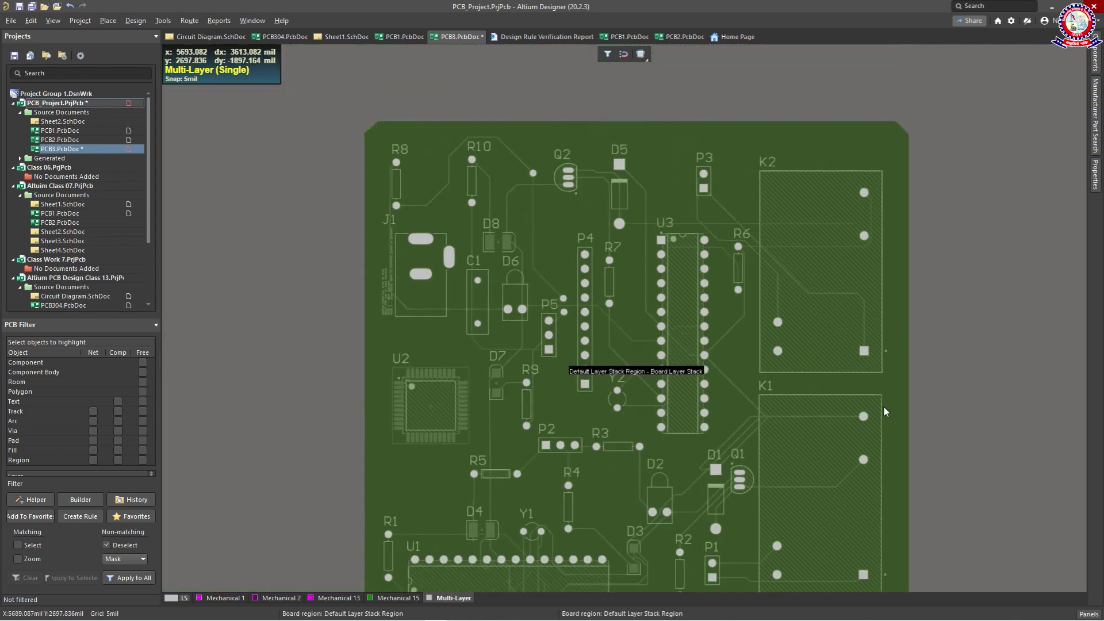
right_click_drag(952, 420, 916, 361)
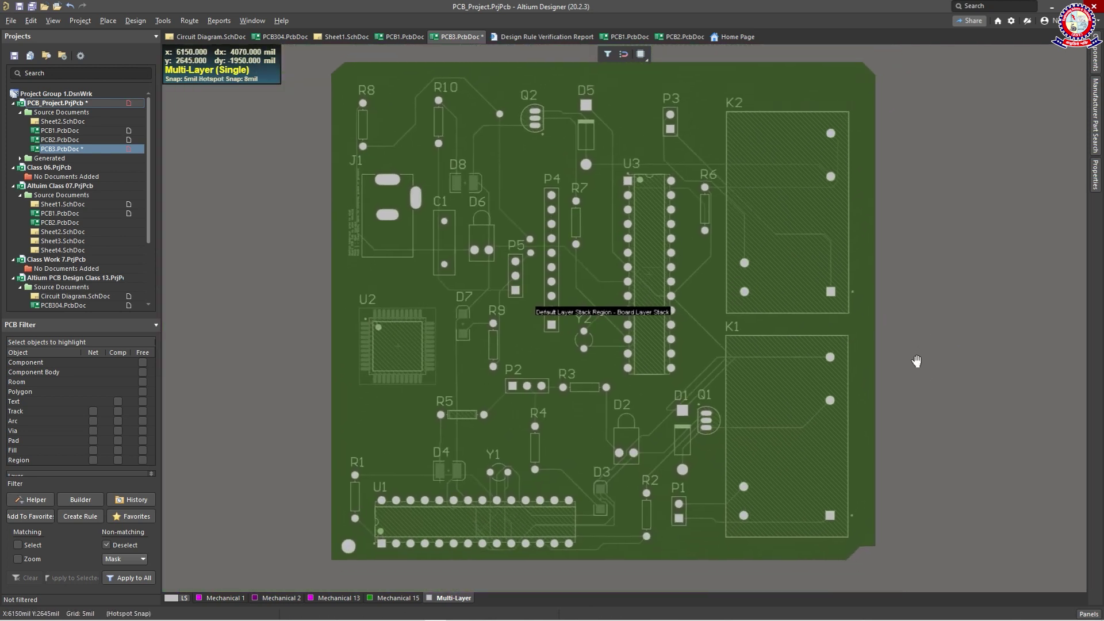
Step: Switch the PCB3 board from Board Planning Mode to 2D Layout Mode
left_click(53, 21)
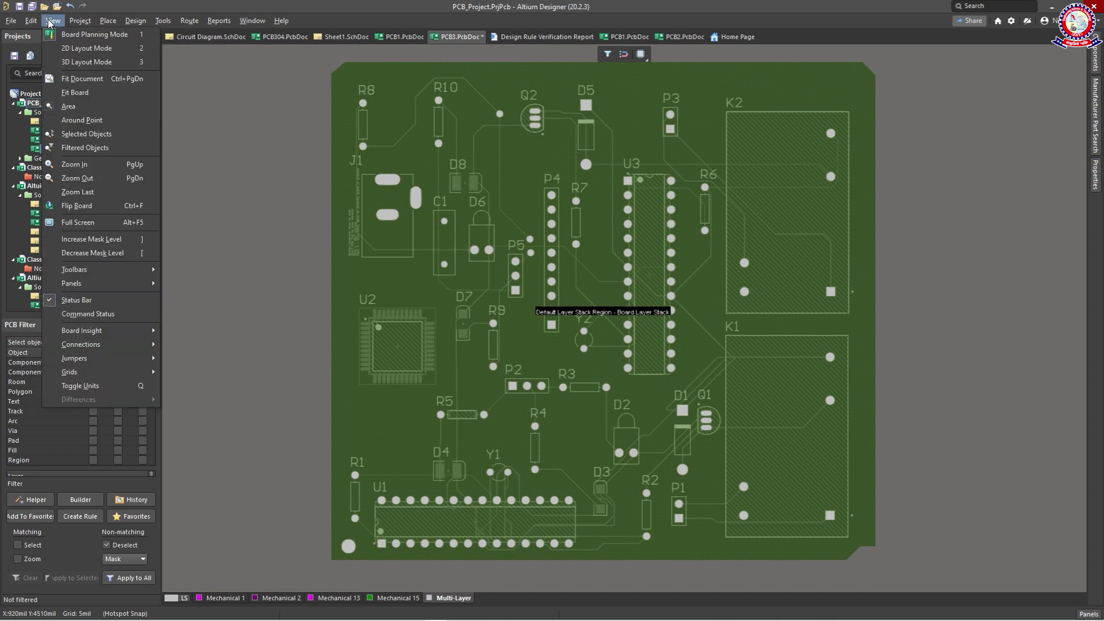
left_click(85, 48)
scroll(909, 312, "up", 2)
scroll(901, 265, "down", 2)
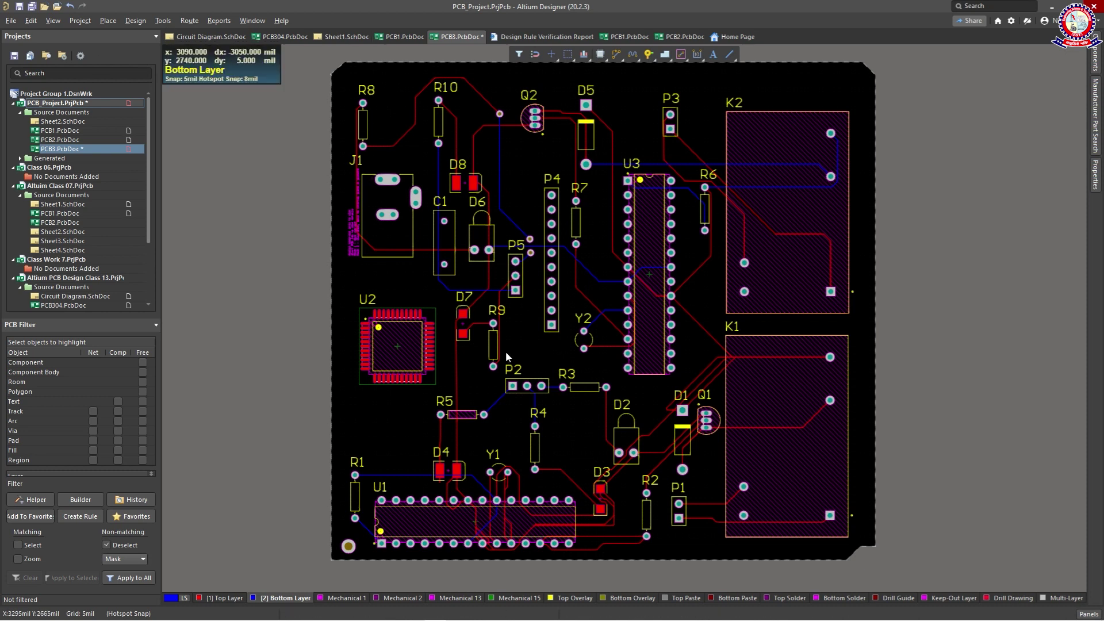
key("Page_Down")
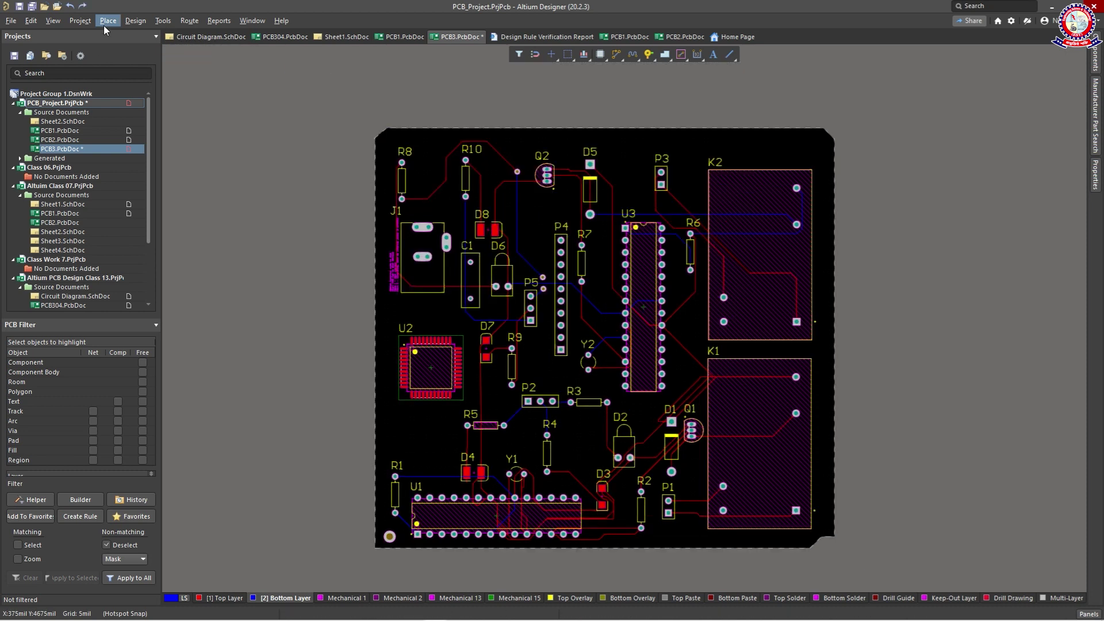
Step: Start a polygon pour on the Bottom Layer, tracing the board's upper edge and both upper chamfers, about 3780 mil wide
left_click(107, 21)
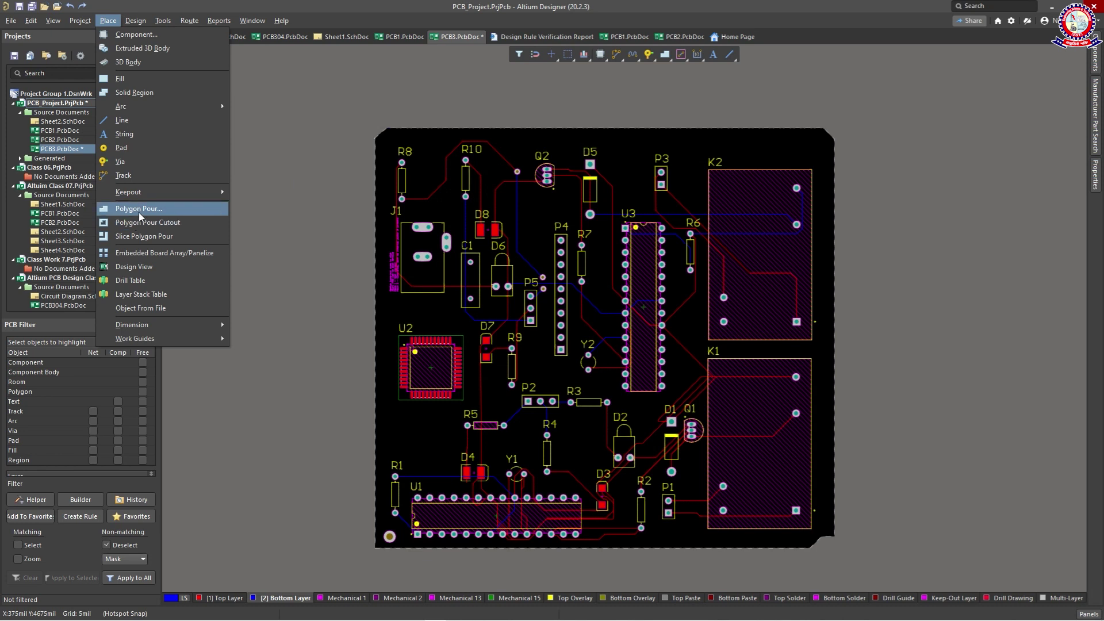
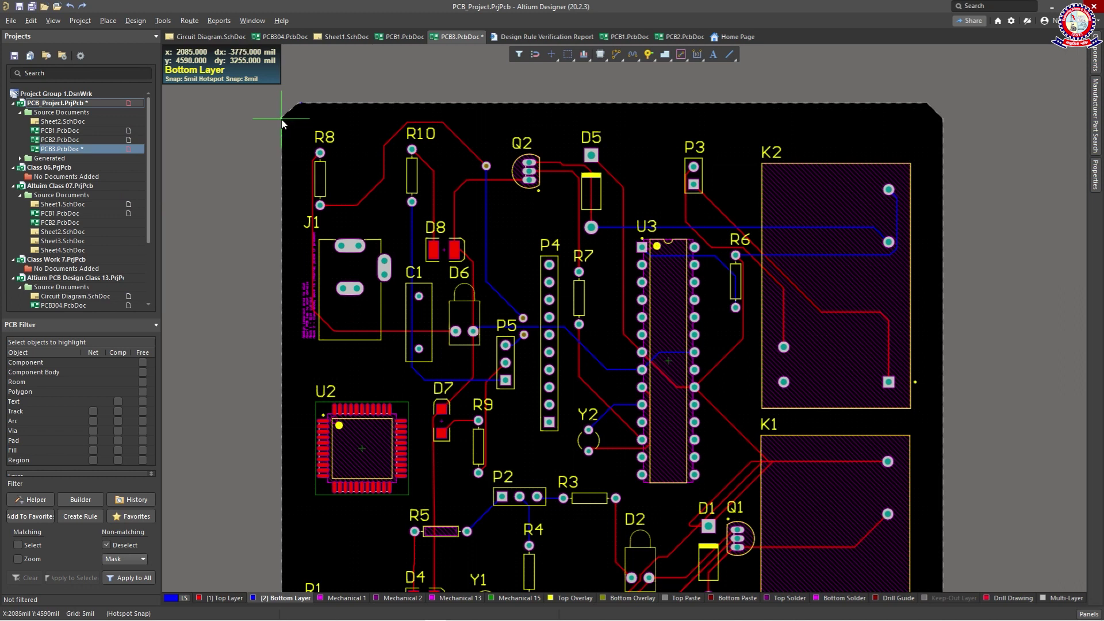
left_click(282, 119)
left_click(299, 104)
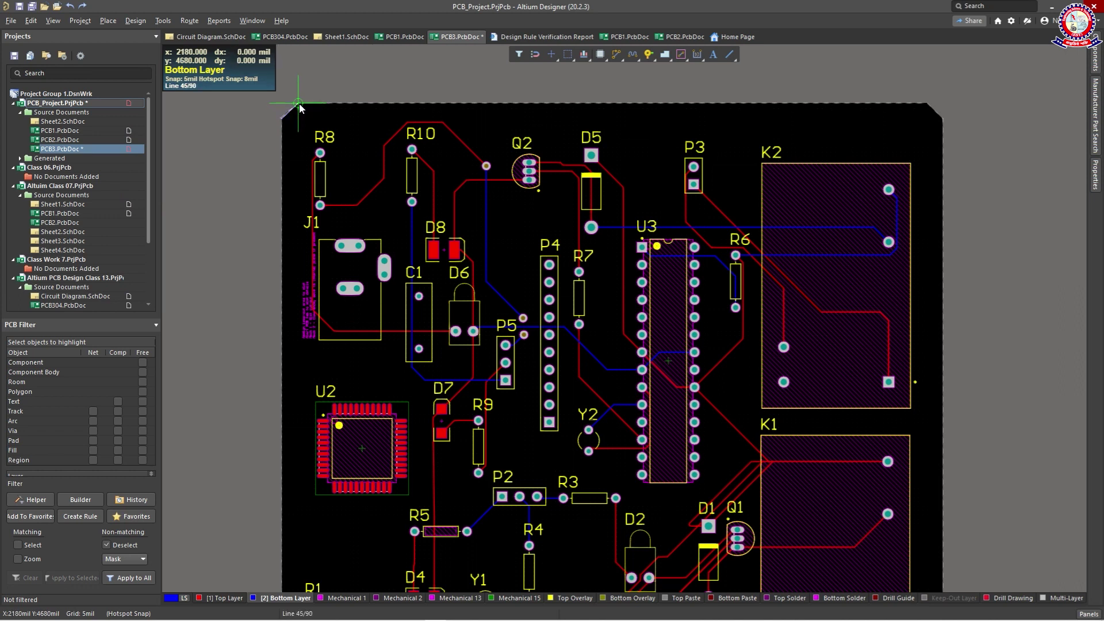
left_click(929, 105)
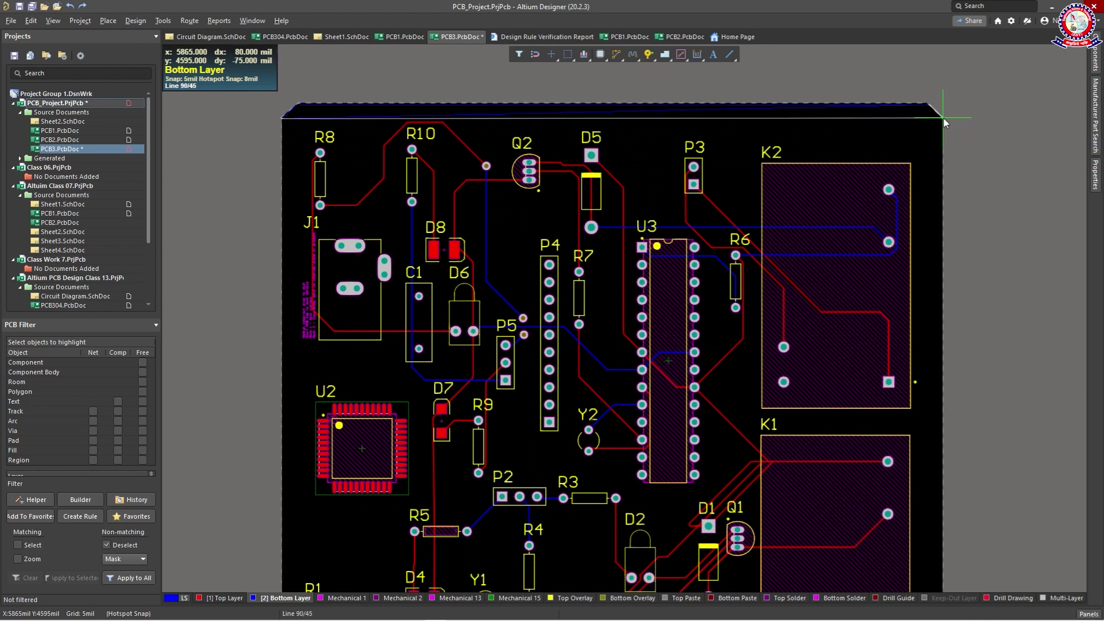
left_click(944, 123)
Step: Continue the polygon pour outline down the board's right edge, around the lower-right notch and along the lower edge
scroll(948, 299, "down", 3)
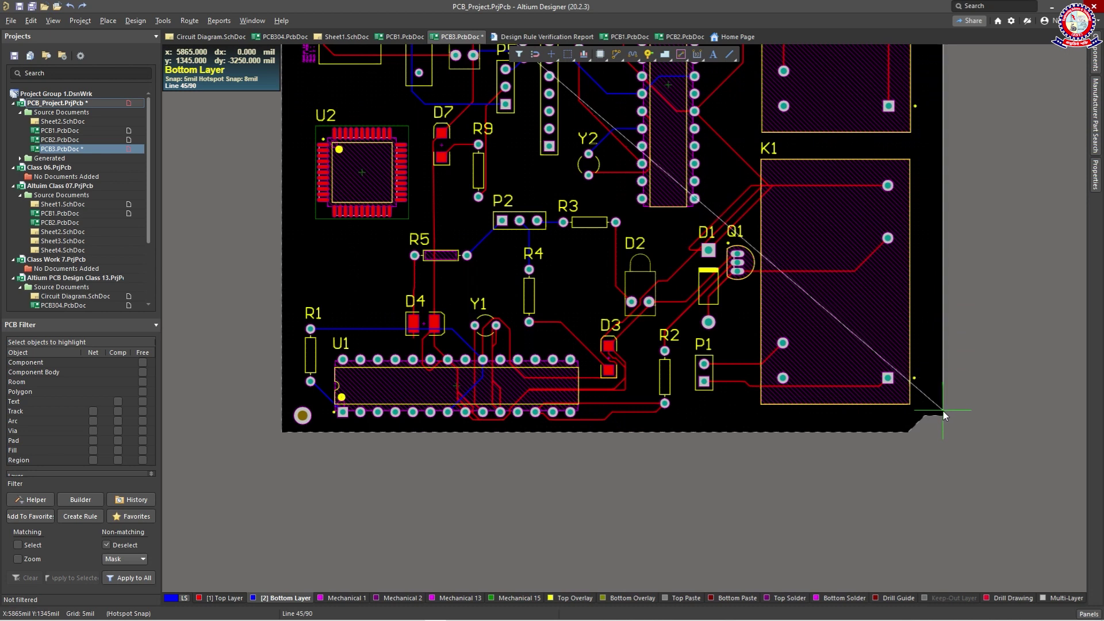
left_click(943, 417)
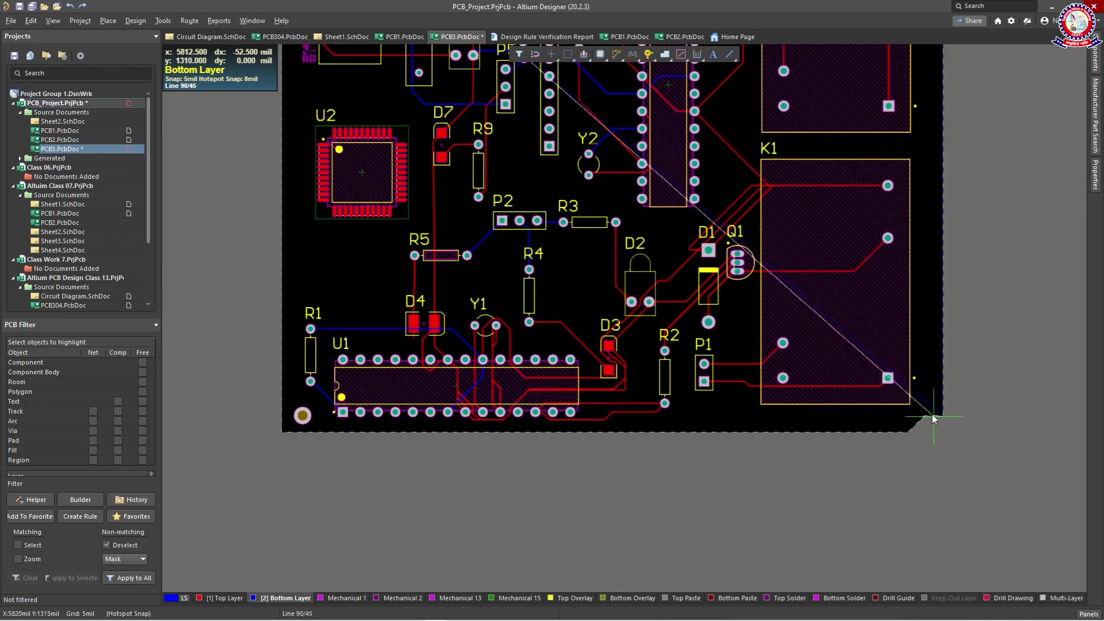
left_click(925, 418)
key("space")
left_click(909, 432)
key("space")
left_click(282, 432)
key("space")
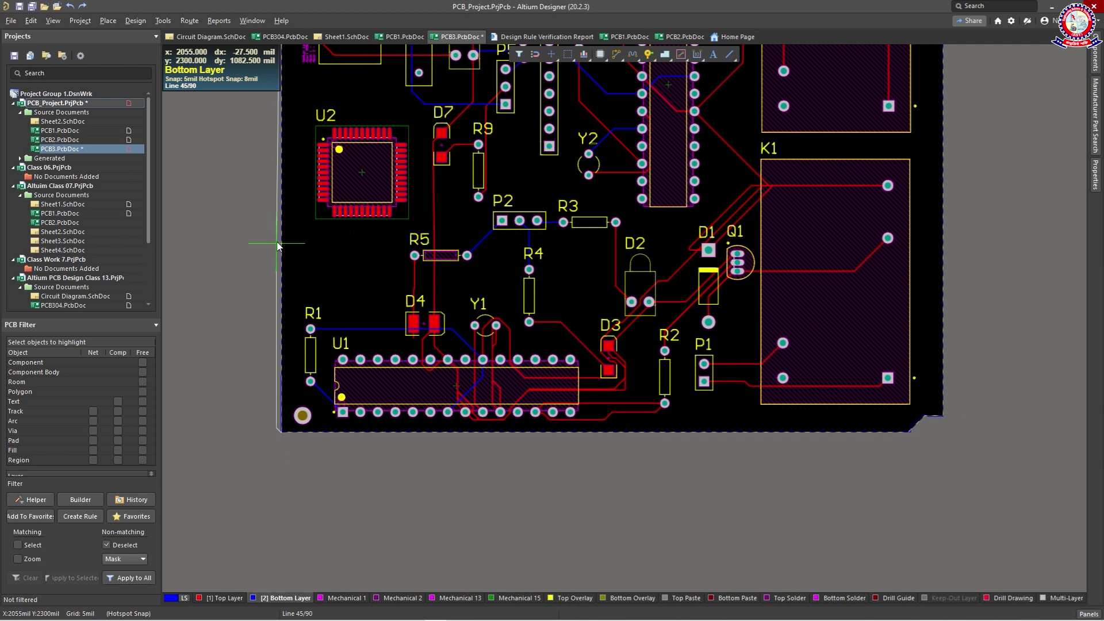
Step: Close the polygon outline along the left edge at its starting corner near R8 and finish the placement
scroll(276, 242, "down", 3)
scroll(285, 172, "up", 8)
scroll(277, 190, "up", 6)
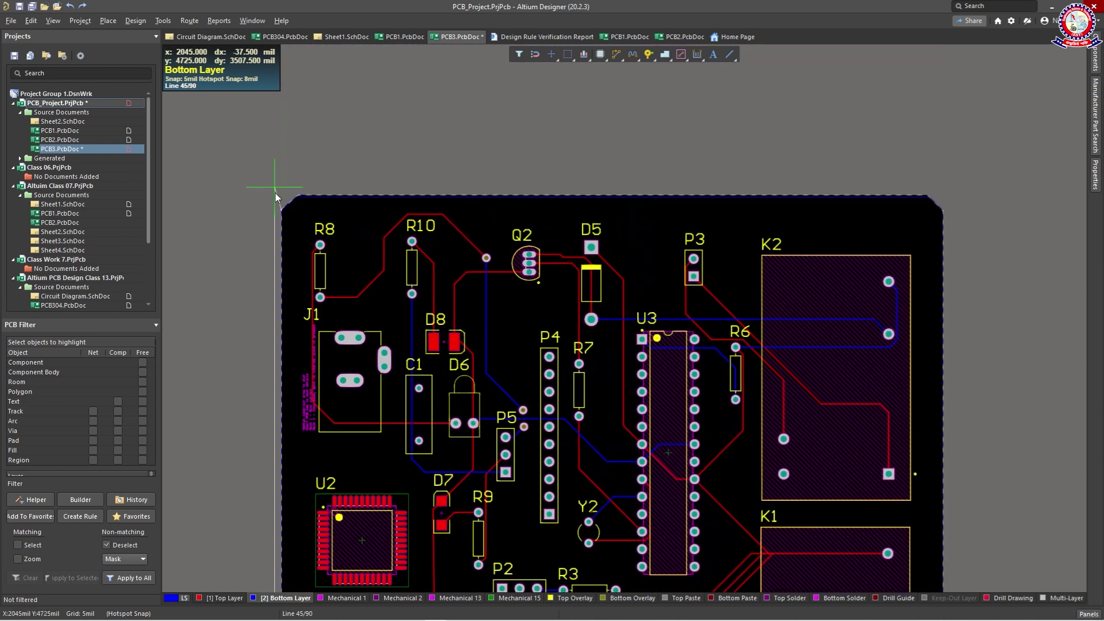
scroll(287, 270, "down", 7)
scroll(279, 230, "up", 5, "ctrl")
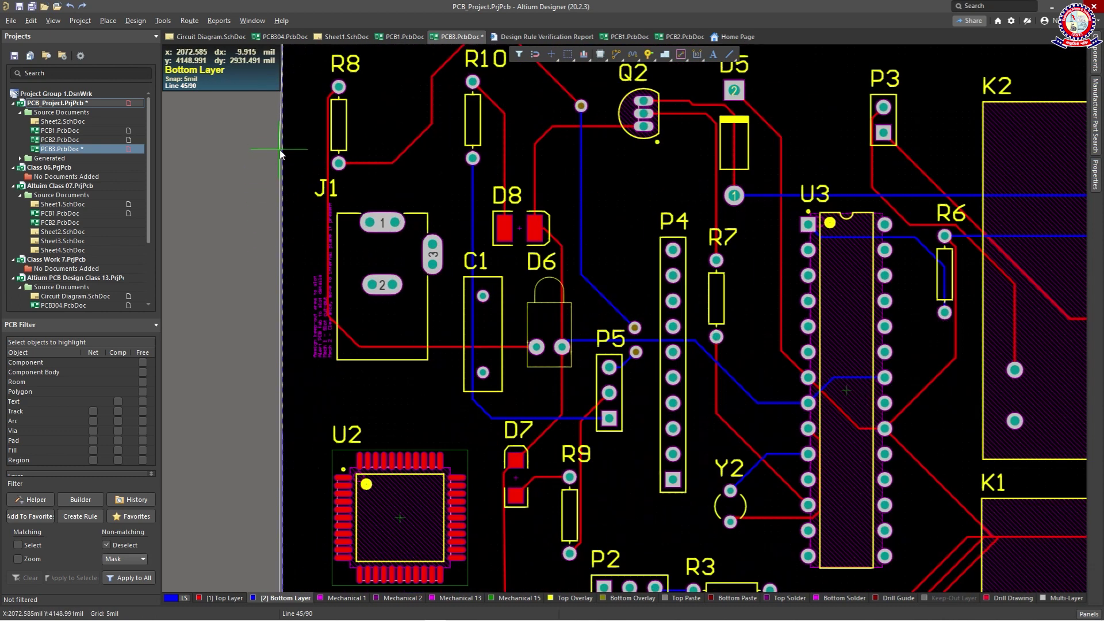
scroll(318, 227, "up", 4)
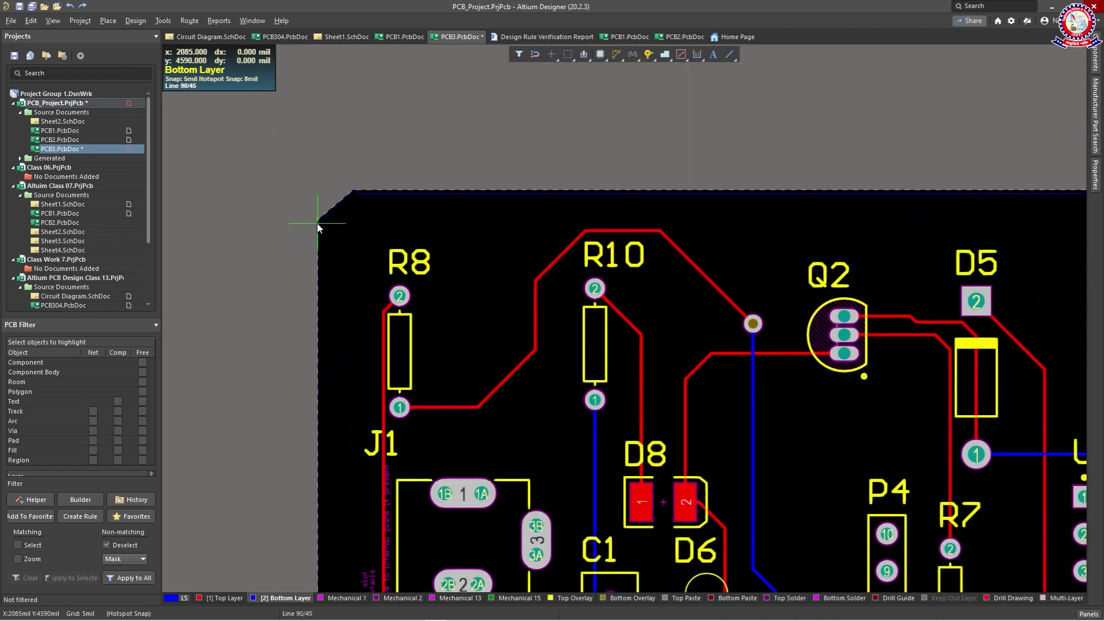
left_click(318, 223)
key("Escape")
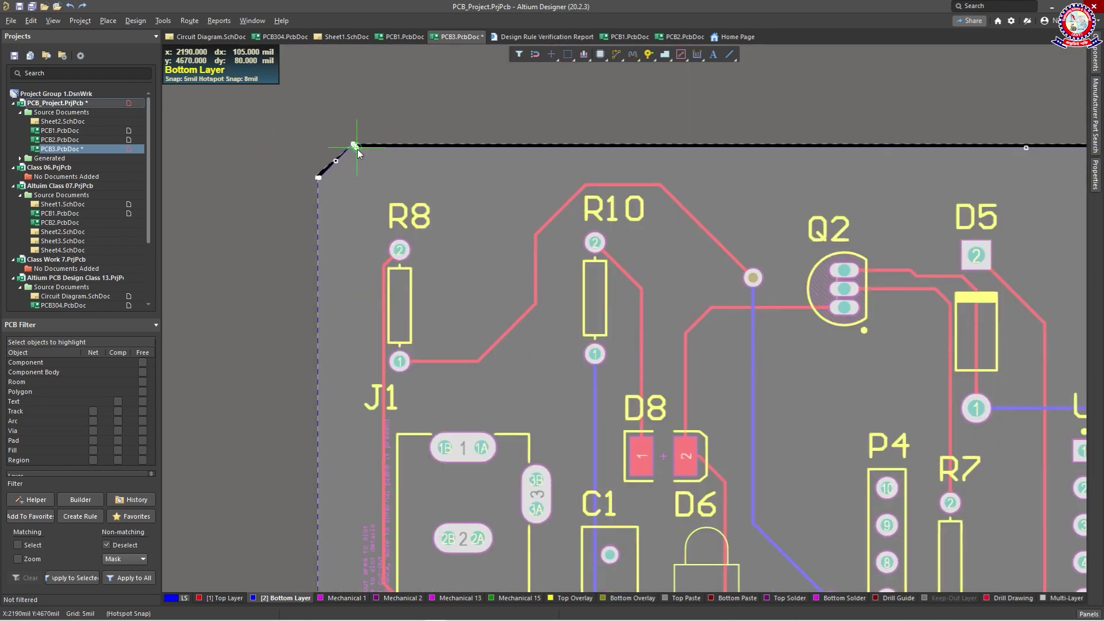
Step: Fill the bottom-layer polygon with copper across the whole board and deselect it
scroll(552, 261, "down", 6, "ctrl")
scroll(619, 291, "down", 3, "ctrl")
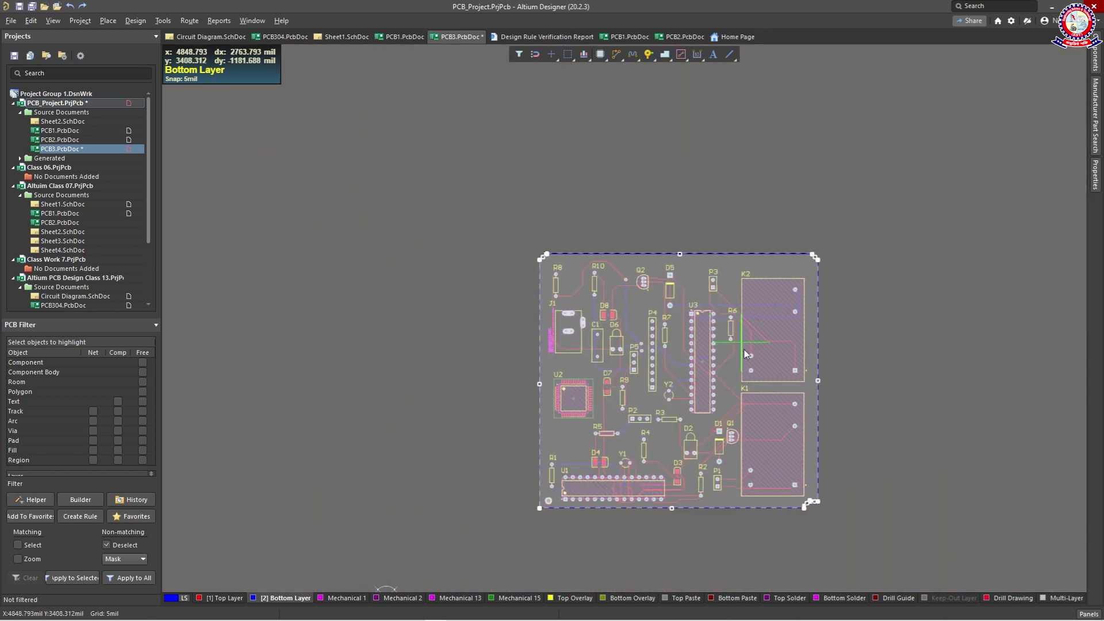
scroll(733, 416, "up", 4, "ctrl")
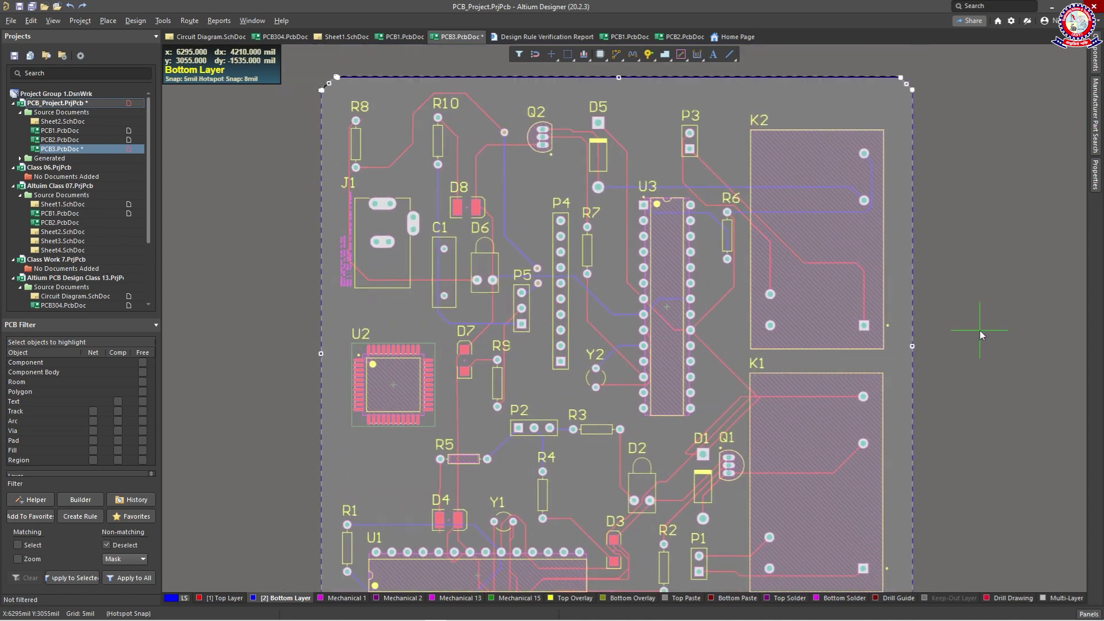
key("shift+s")
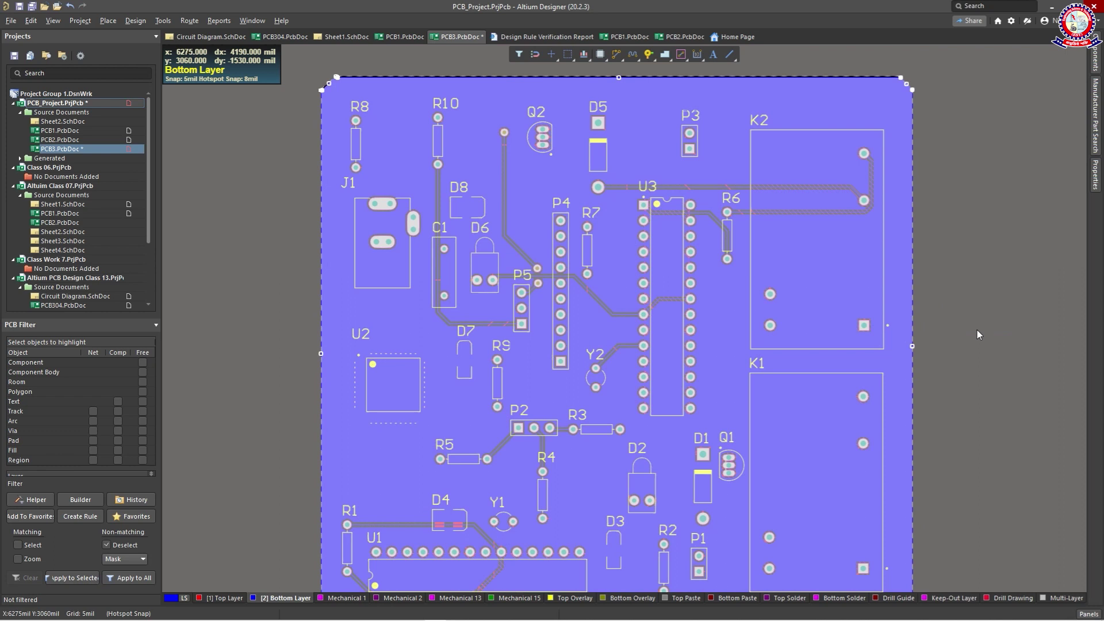
left_click(978, 330)
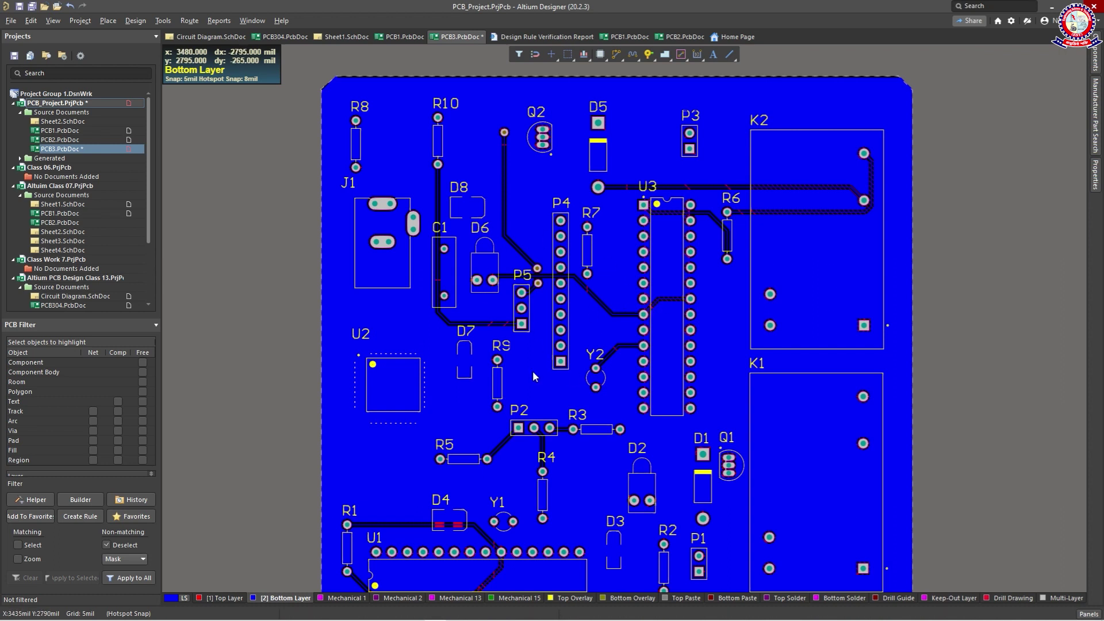
Step: Inspect the poured bottom-layer copper and its clearances around U3, R6, R7 and the neighbouring tracks
scroll(671, 309, "up", 3, "ctrl")
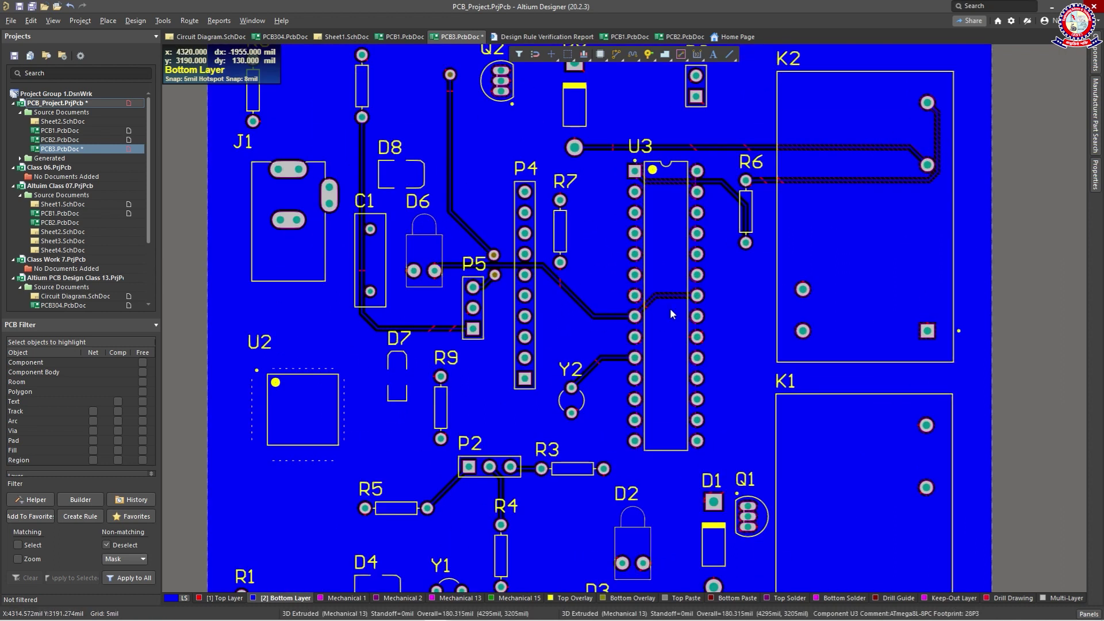
scroll(682, 278, "down", 5, "ctrl")
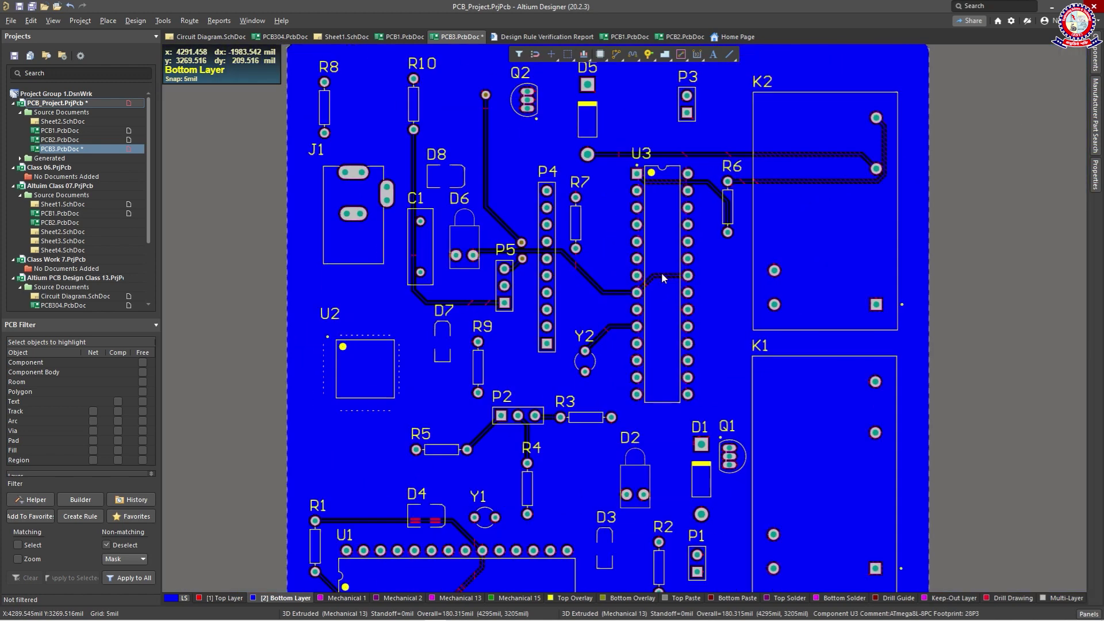
scroll(661, 273, "up", 2, "ctrl")
scroll(699, 253, "up", 4, "ctrl")
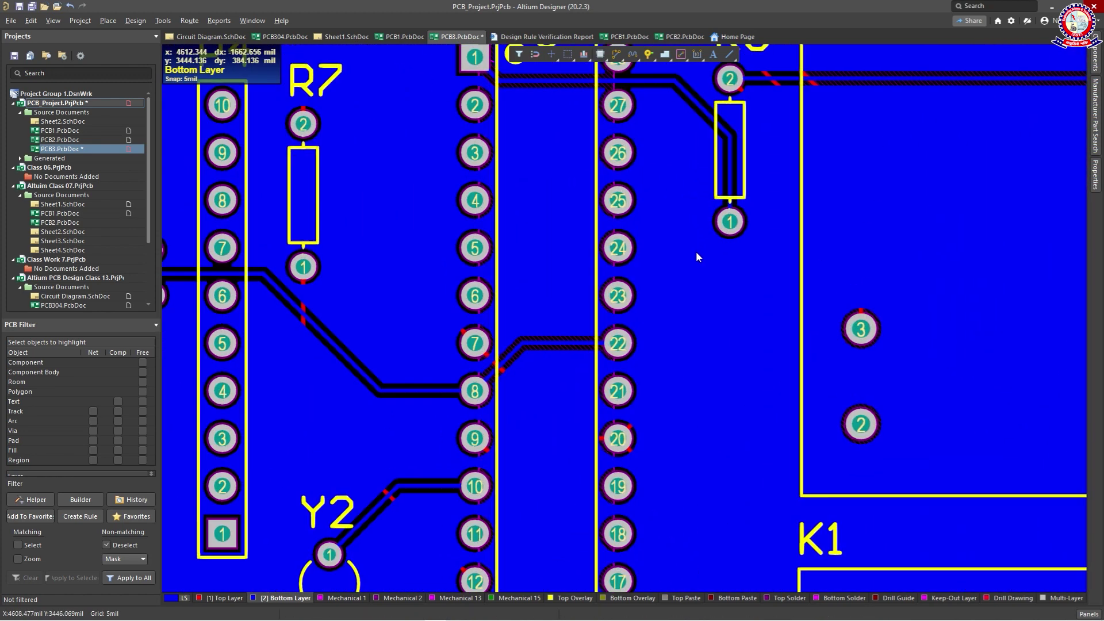
scroll(626, 171, "down", 6, "ctrl")
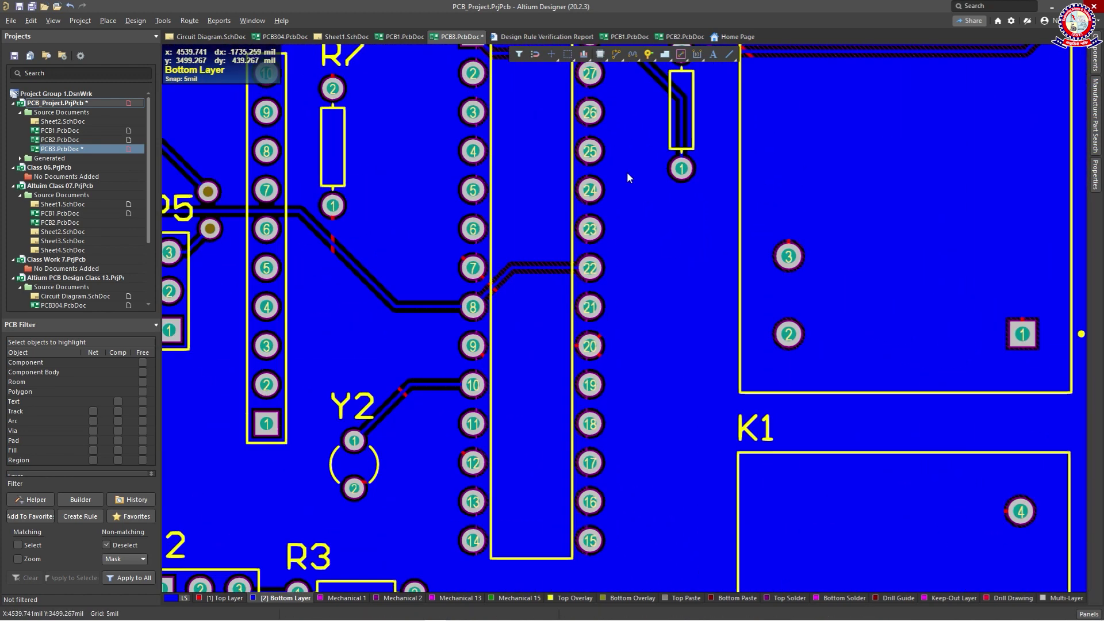
scroll(630, 181, "up", 3, "ctrl")
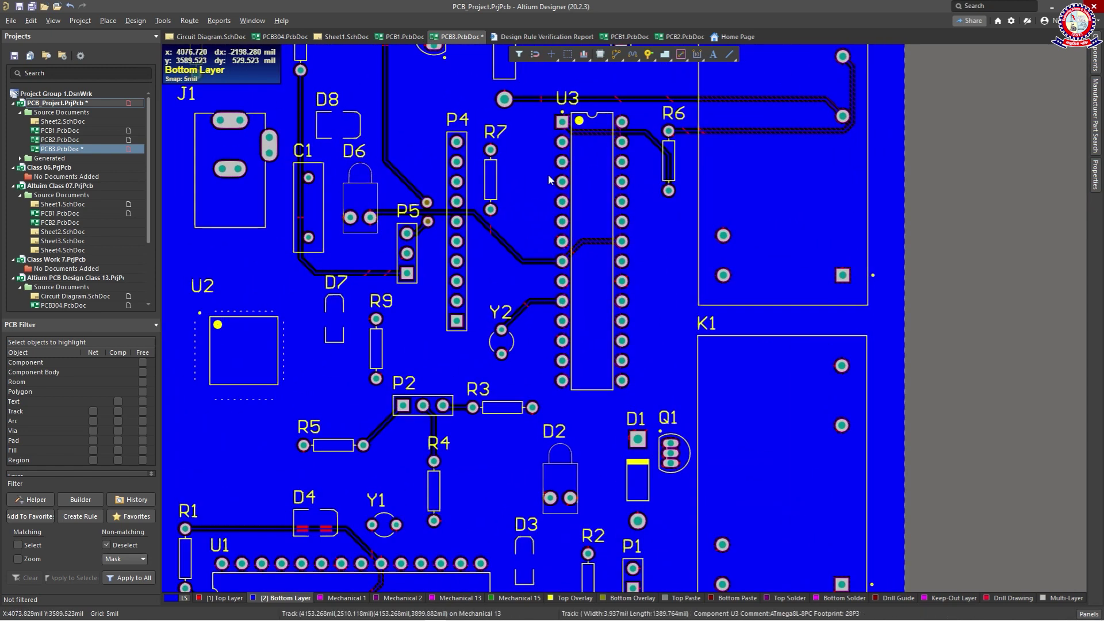
scroll(536, 166, "down", 1, "ctrl")
right_click_drag(536, 167, 601, 215)
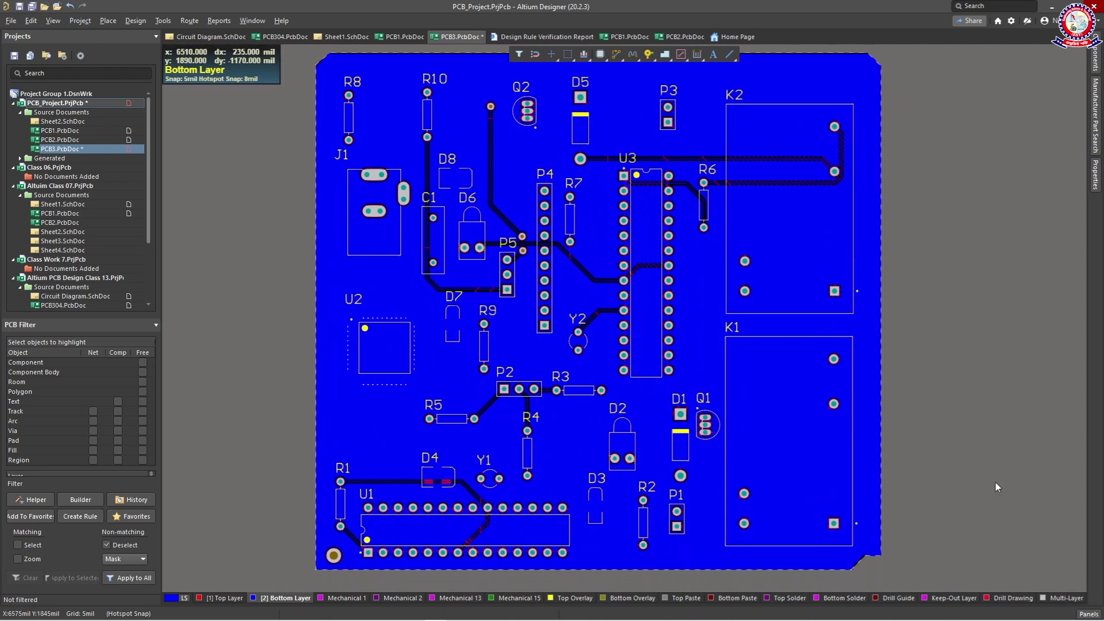
Step: Show the board in 3D Layout Mode with its upper half enlarged
left_click(60, 21)
left_click(63, 62)
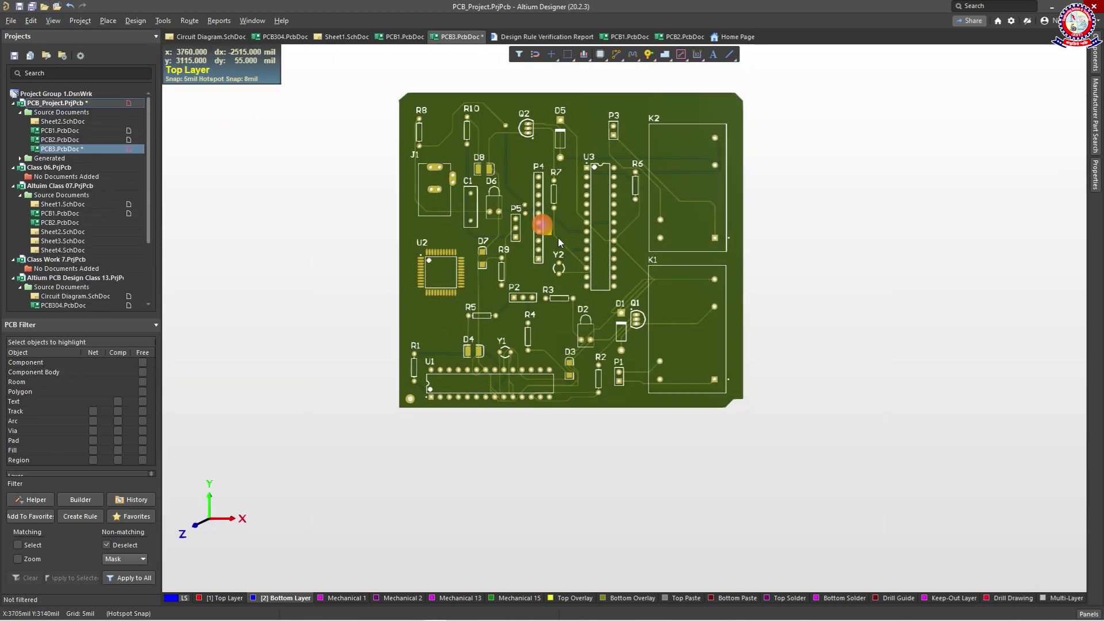
scroll(611, 225, "up", 2, "ctrl")
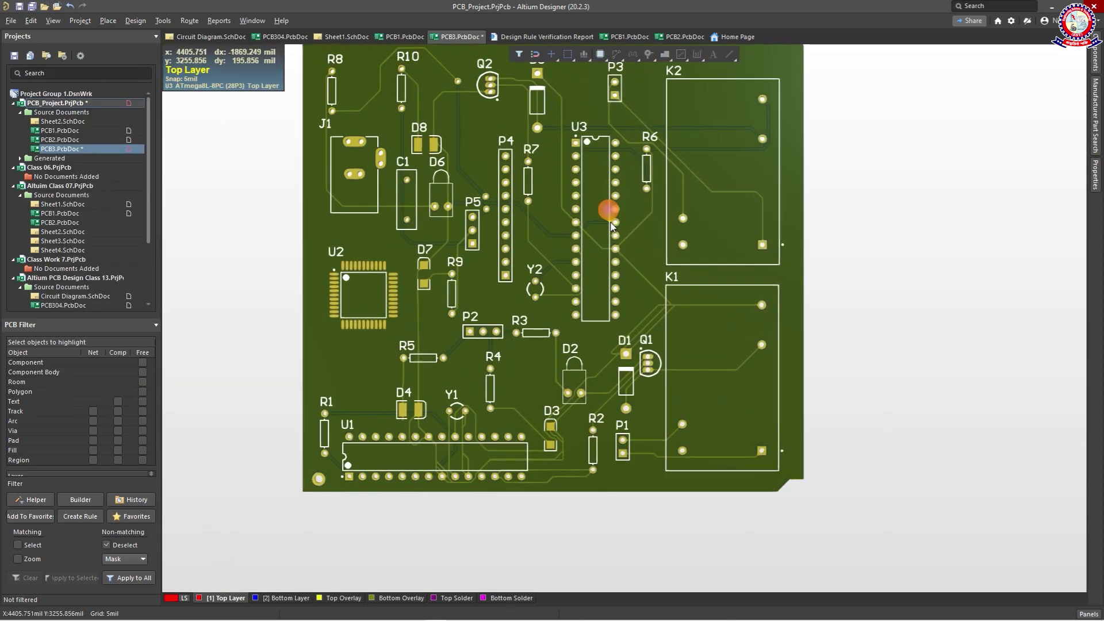
scroll(721, 202, "up", 1, "ctrl")
right_click_drag(721, 201, 760, 300)
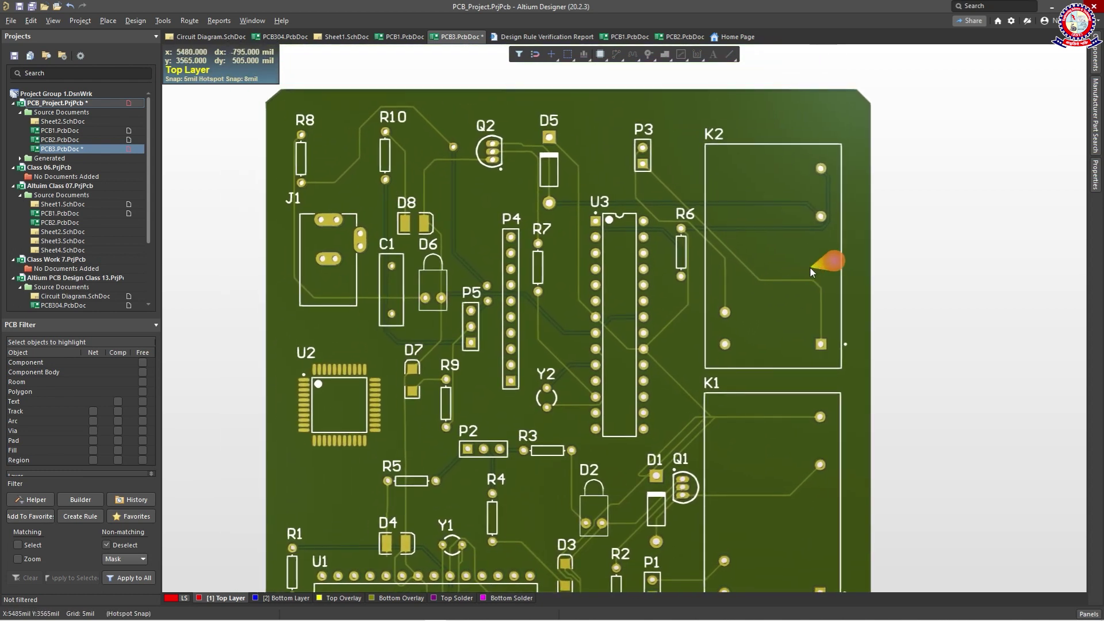
Step: Examine the top side of the 3D board from the upper edge to the lower edge, including the area around U3
scroll(748, 356, "down", 3)
scroll(725, 353, "up", 4)
scroll(713, 338, "down", 2)
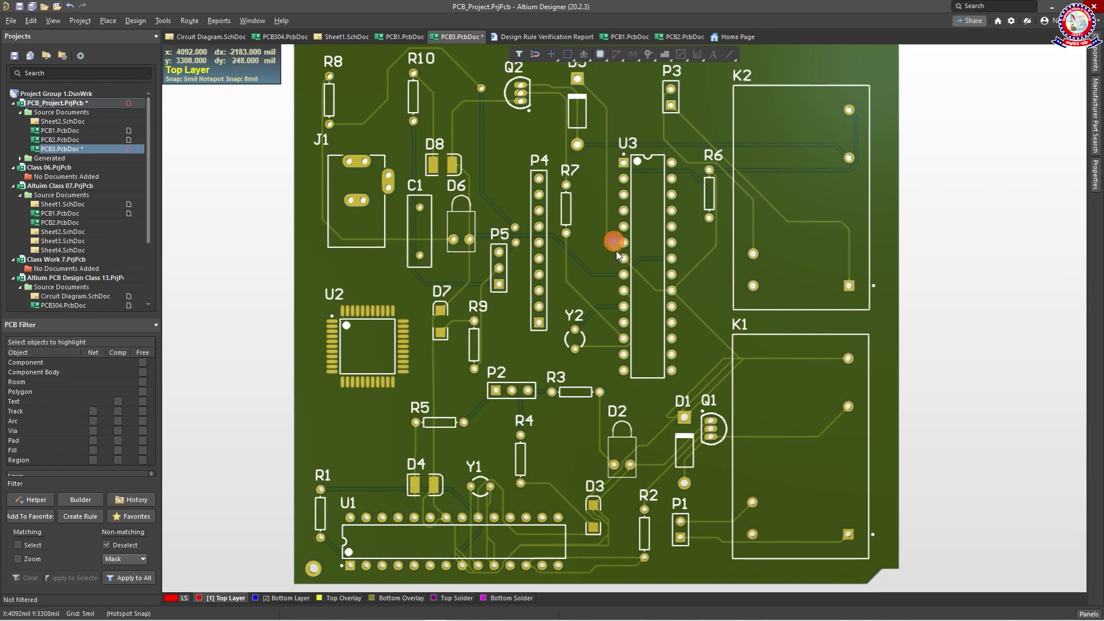
scroll(617, 253, "down", 2)
scroll(615, 252, "up", 3)
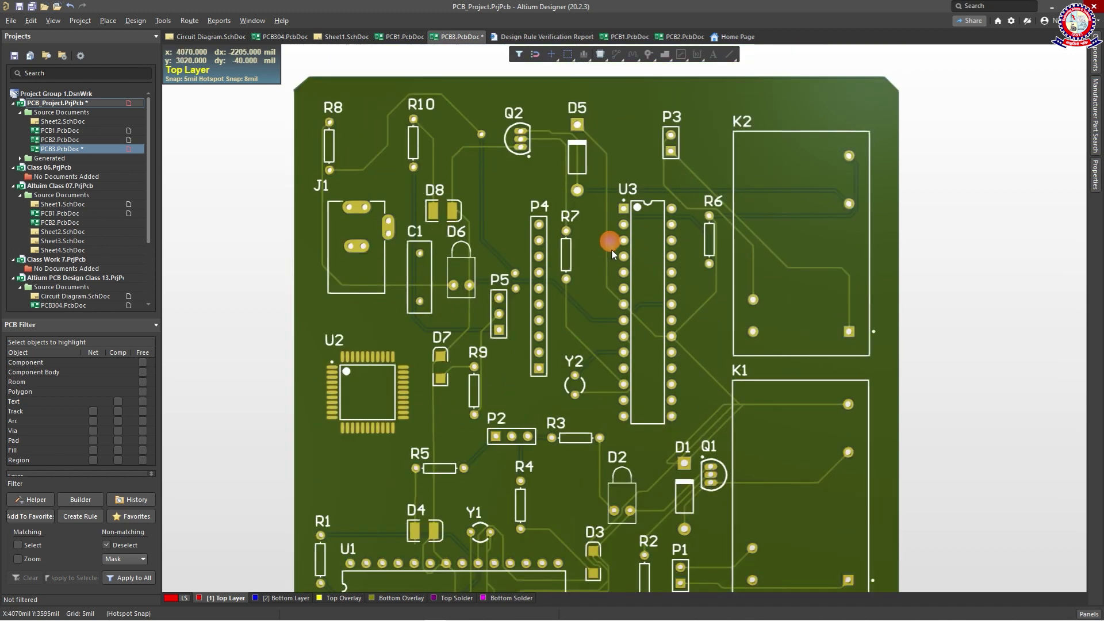
scroll(613, 251, "down", 1)
scroll(608, 256, "down", 2)
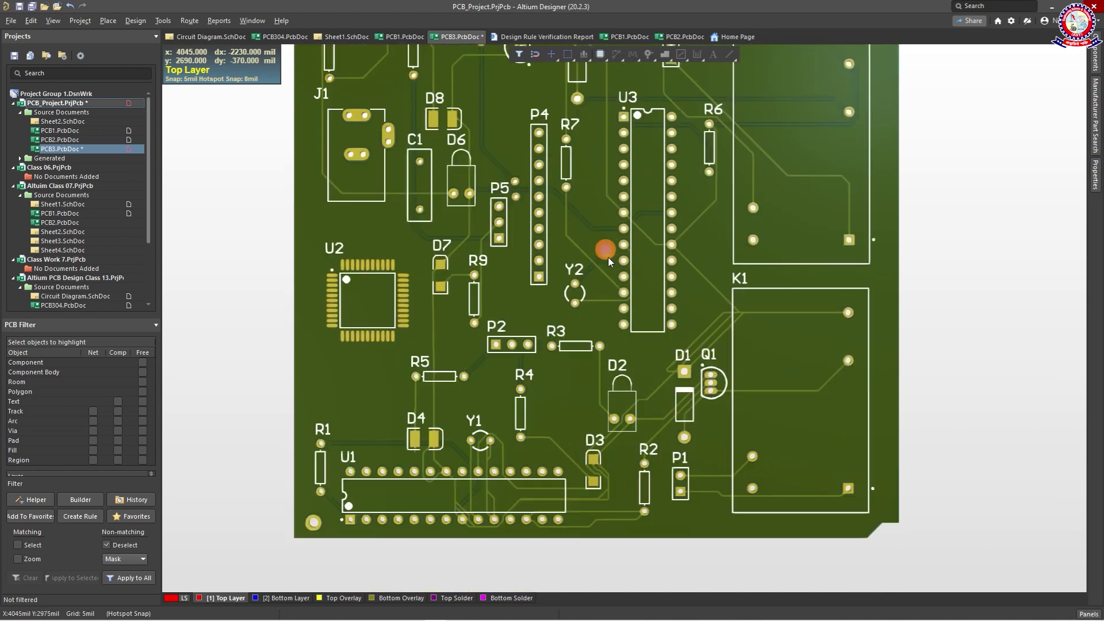
scroll(661, 259, "up", 2)
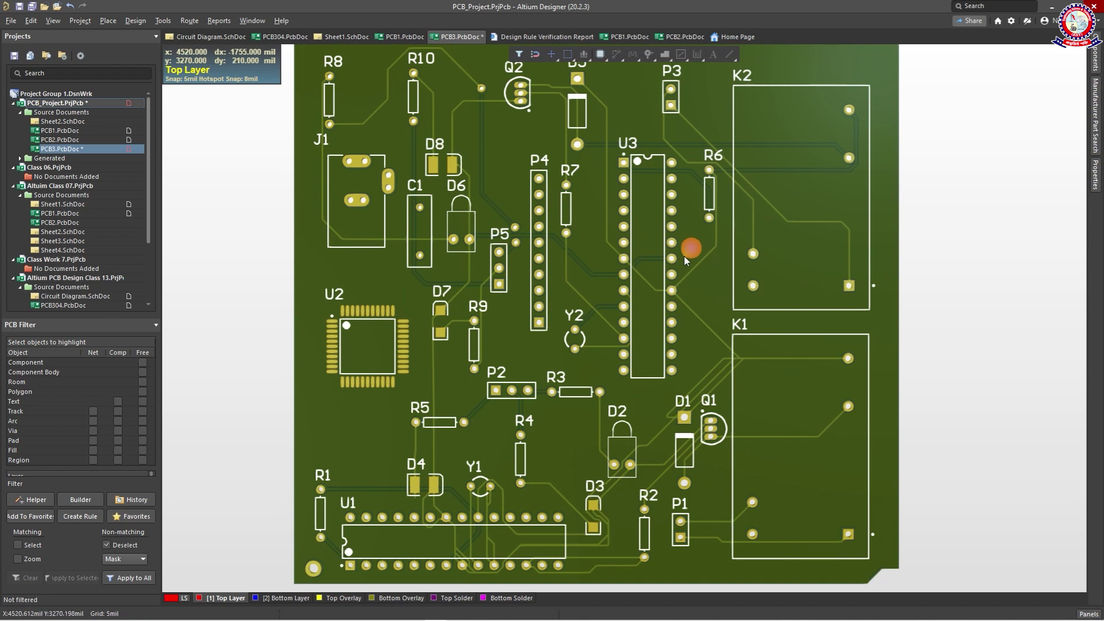
scroll(684, 255, "down", 2, "ctrl")
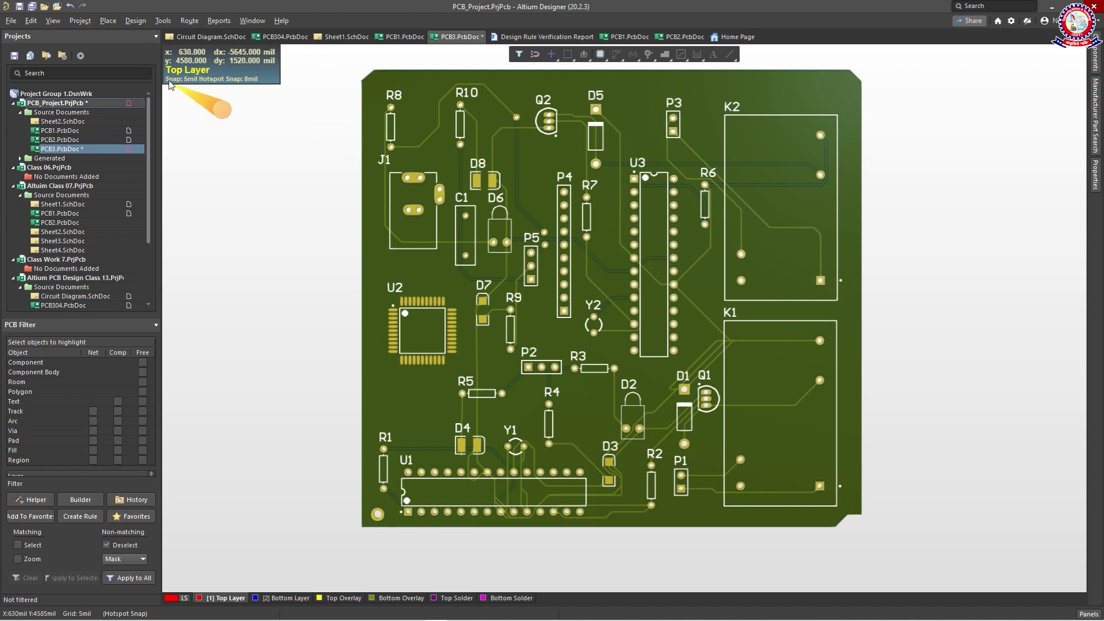
Step: Switch the board to 2D Layout Mode, open the View Configuration settings and move them over the board's upper-left area
left_click(53, 21)
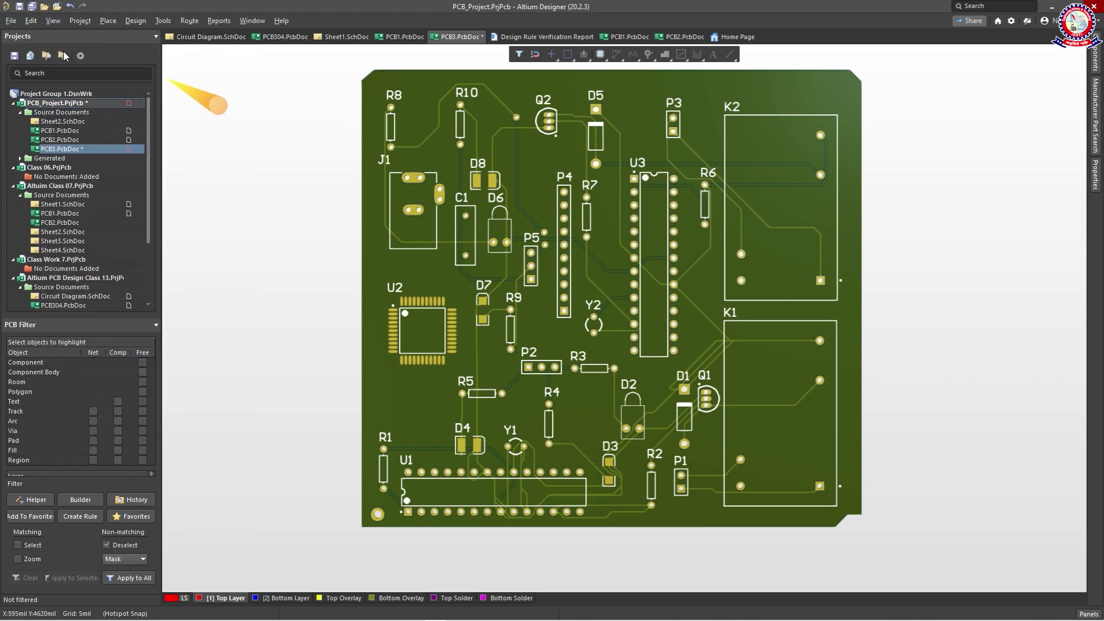
left_click(74, 49)
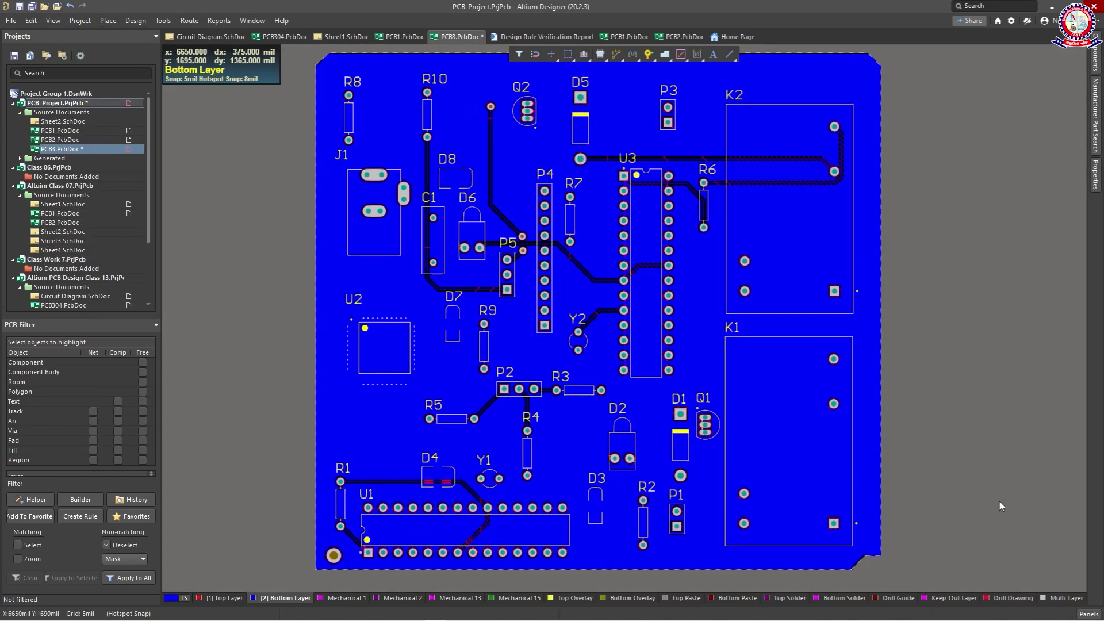
left_click(1090, 614)
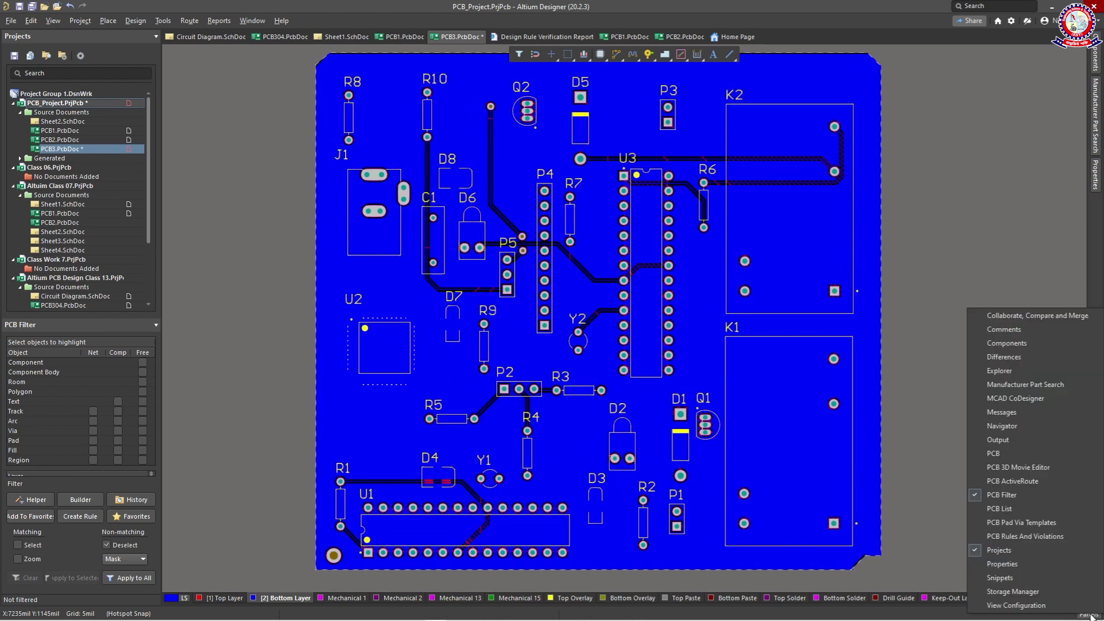
left_click(999, 607)
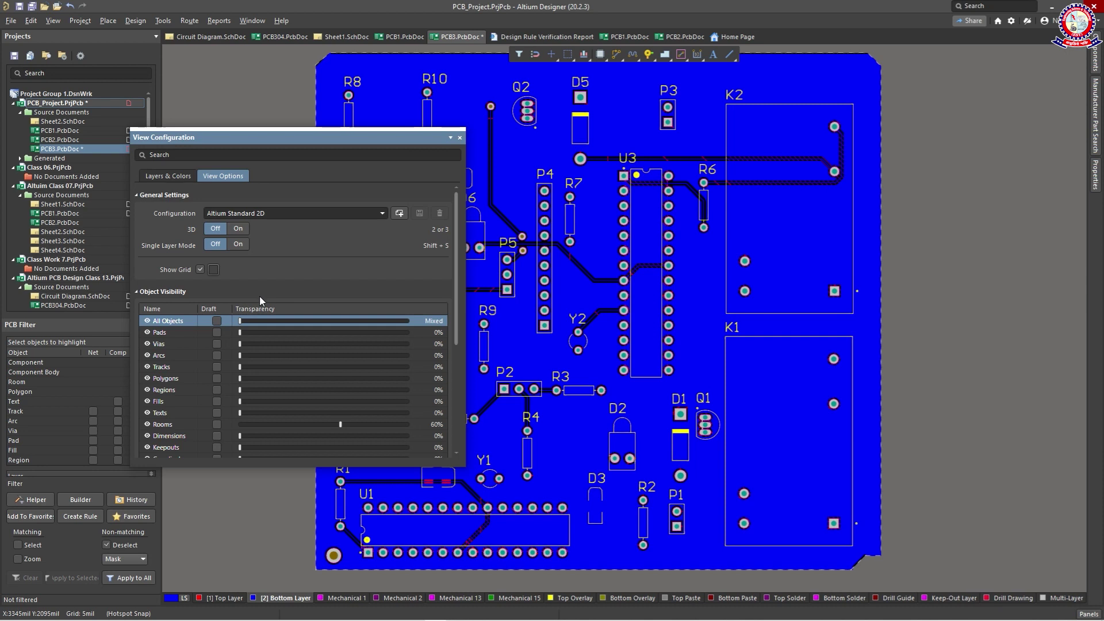
left_click_drag(258, 144, 298, 134)
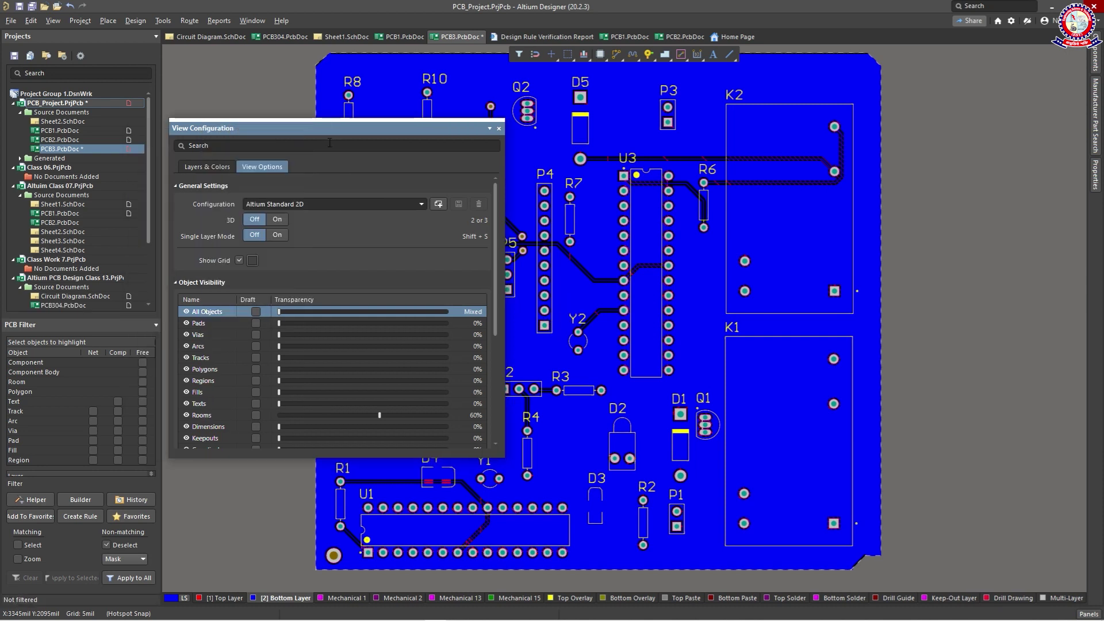
Step: Review the 2D view options, set the transparency of all objects to 0%, and close the View Configuration
scroll(420, 278, "down", 1)
scroll(504, 287, "down", 5)
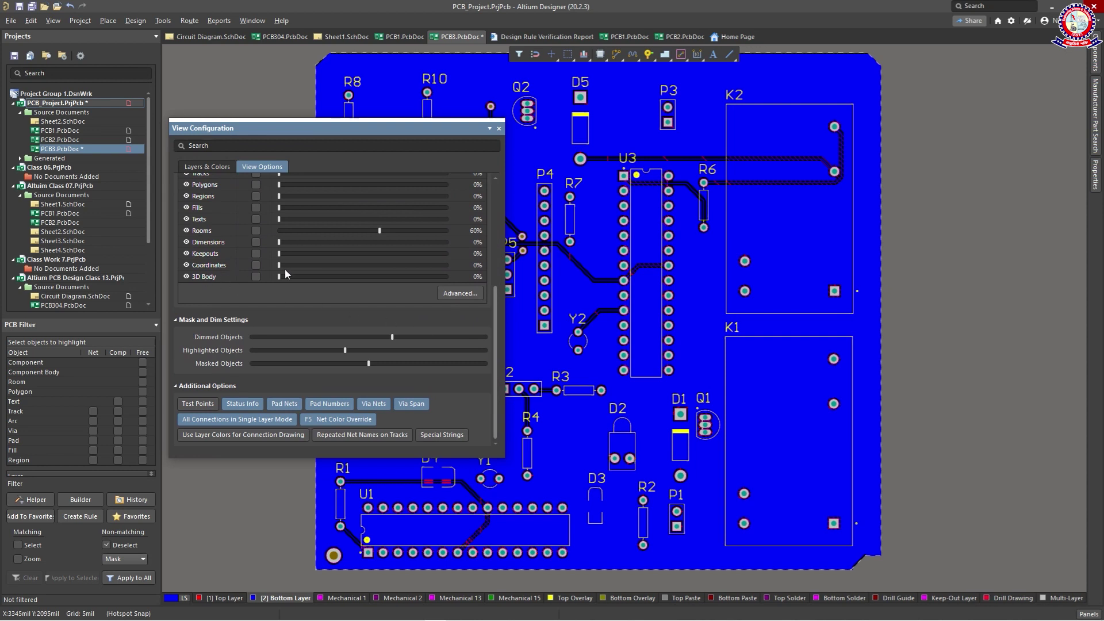
scroll(295, 276, "up", 4)
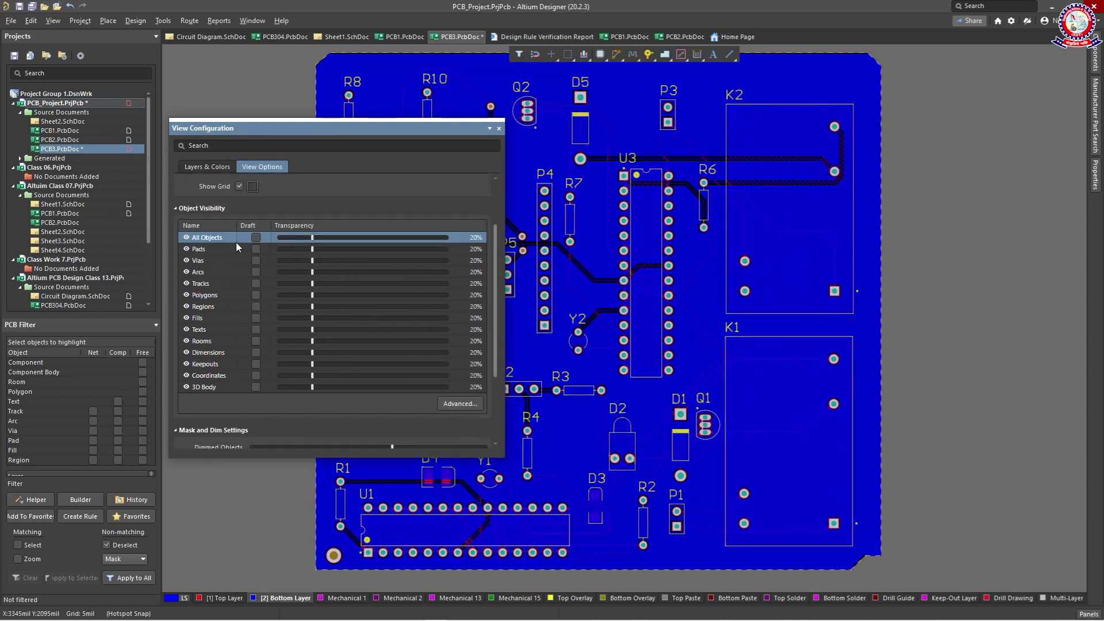
key("Home")
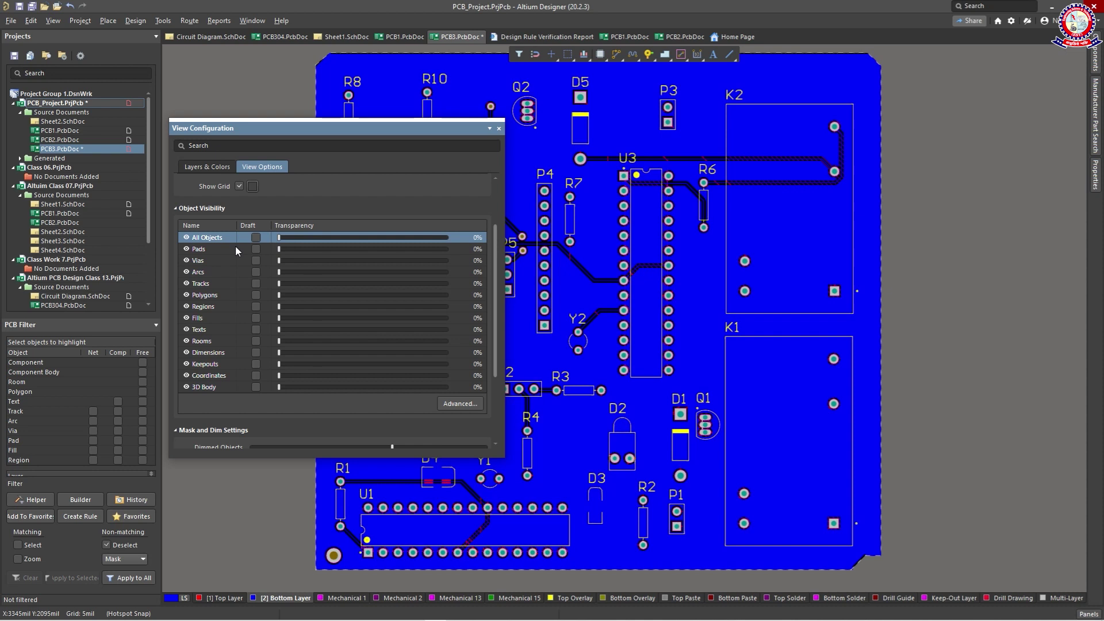
scroll(492, 270, "down", 3)
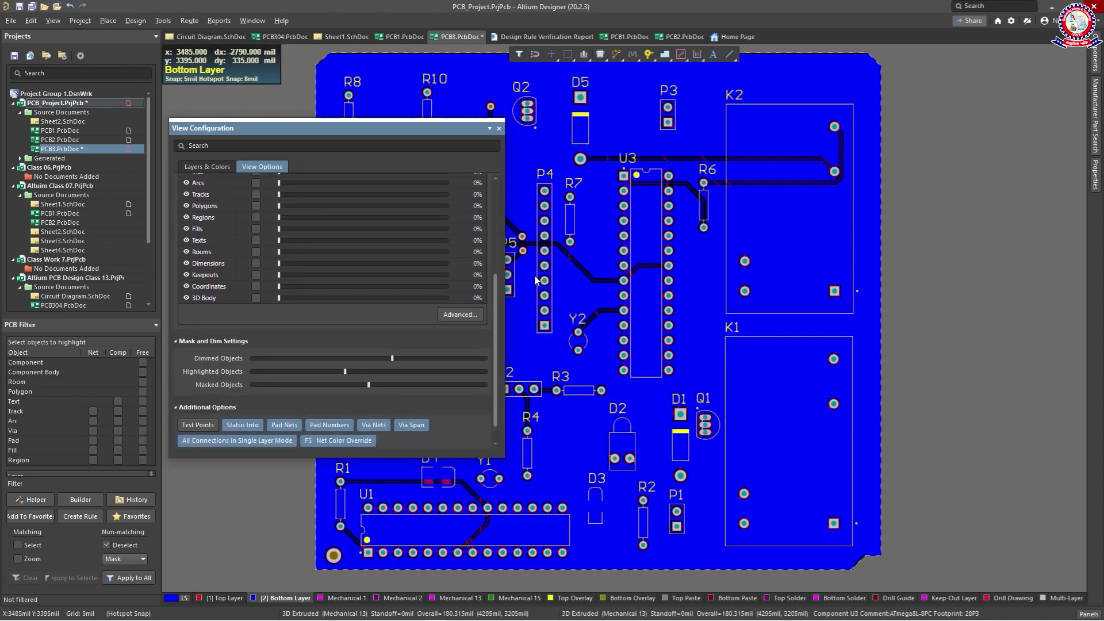
left_click(499, 129)
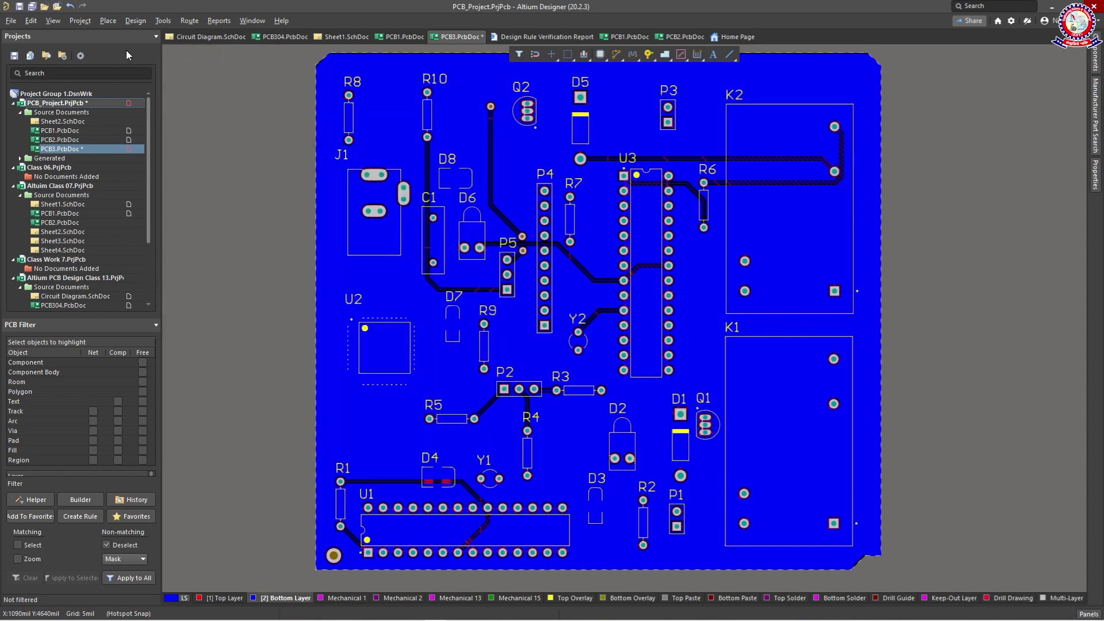
Step: Switch the board back to 3D Layout Mode and open its View Configuration settings
left_click(48, 22)
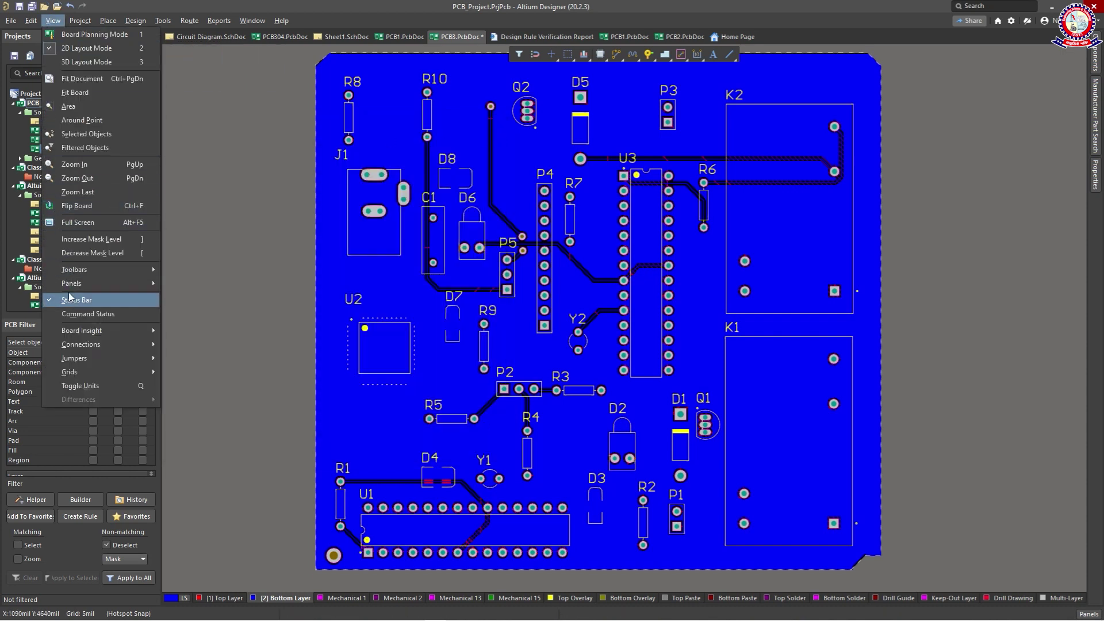
left_click(75, 93)
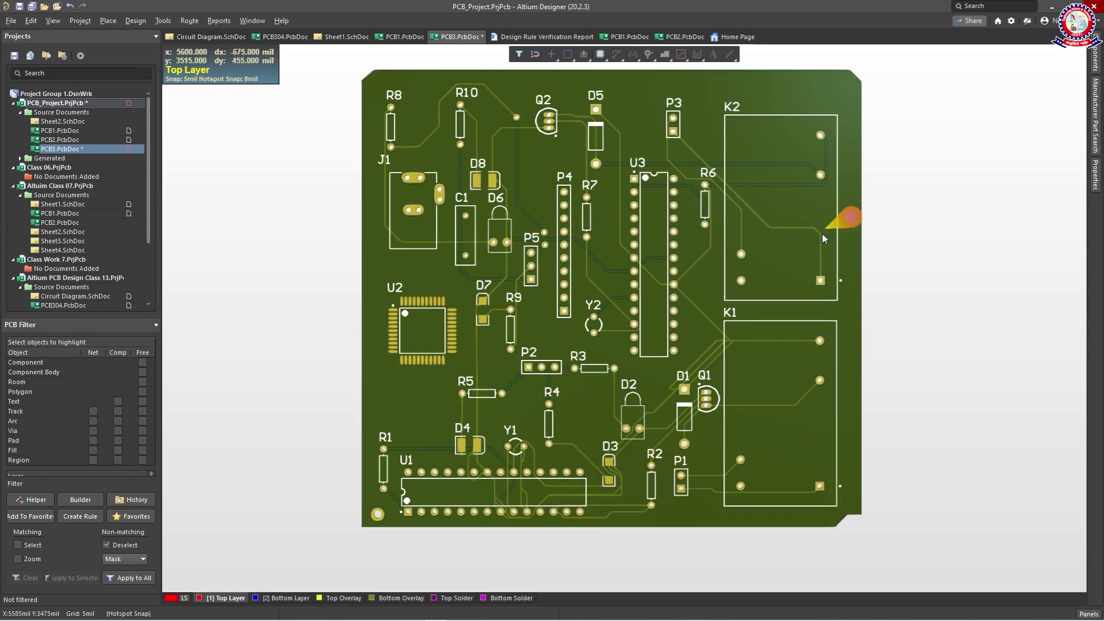
left_click(1086, 614)
left_click(1016, 604)
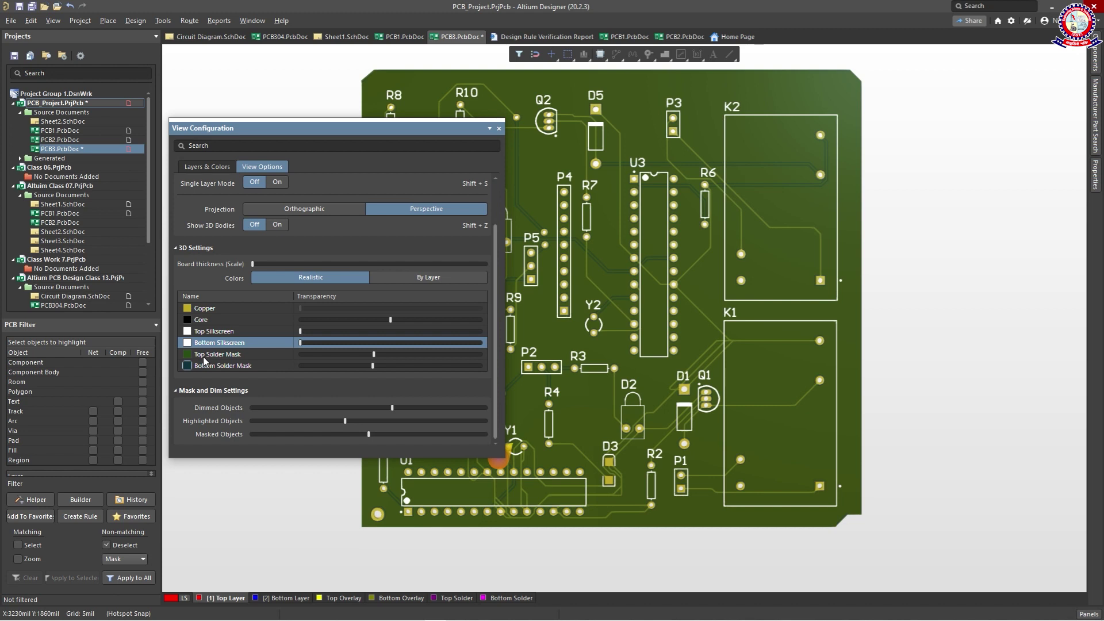
Step: Examine the 3D colour and transparency settings for the copper, core, silkscreens, and top and bottom solder masks
left_click(232, 333)
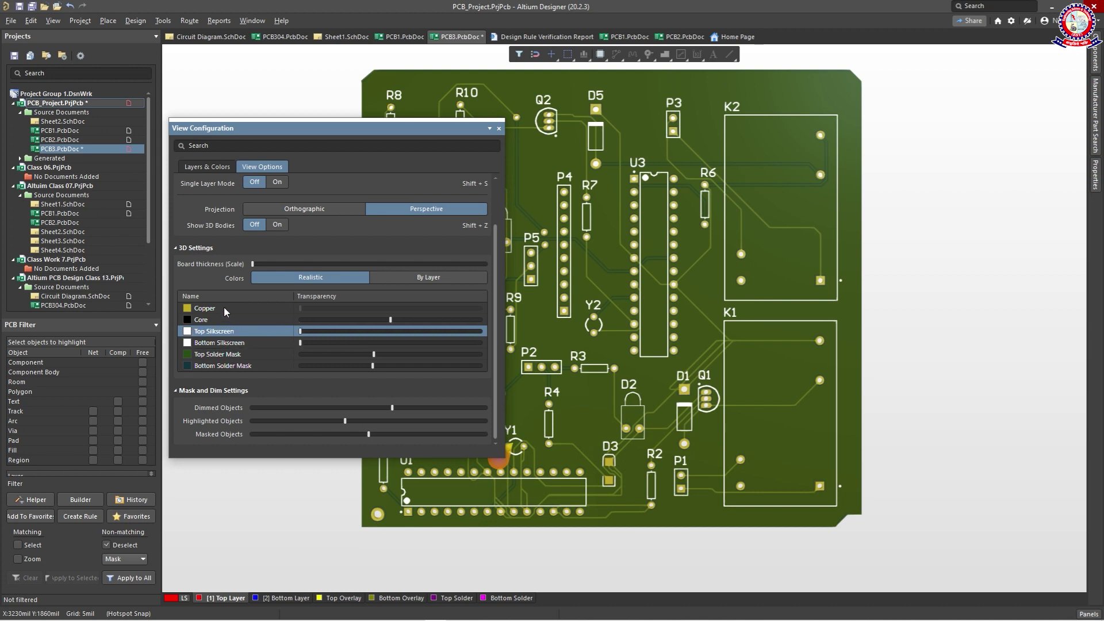
left_click(223, 308)
left_click(224, 320)
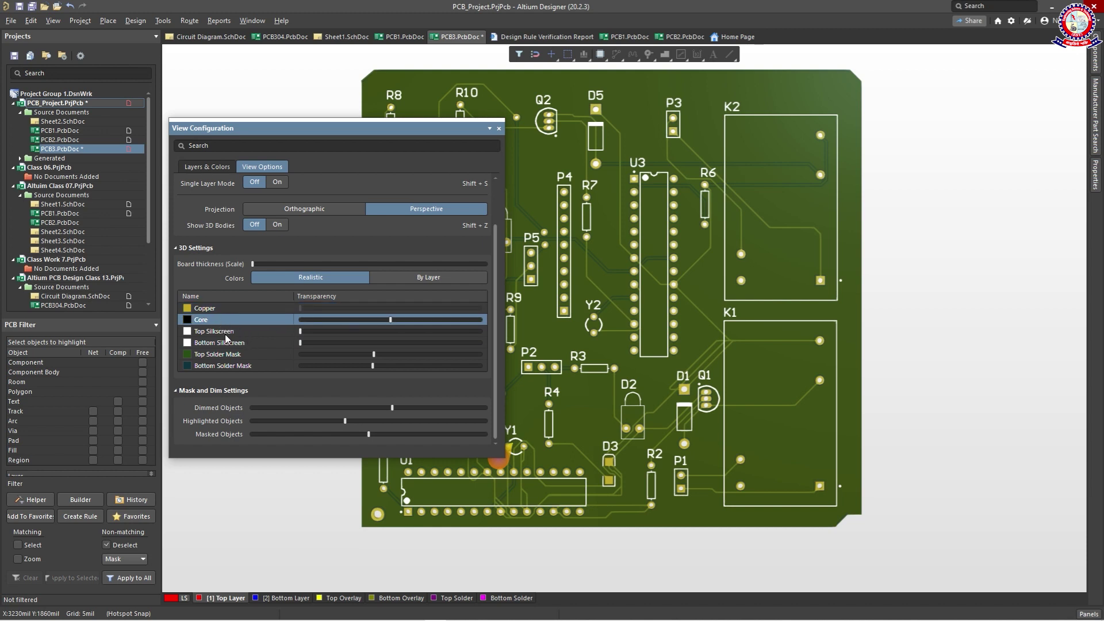
left_click(239, 334)
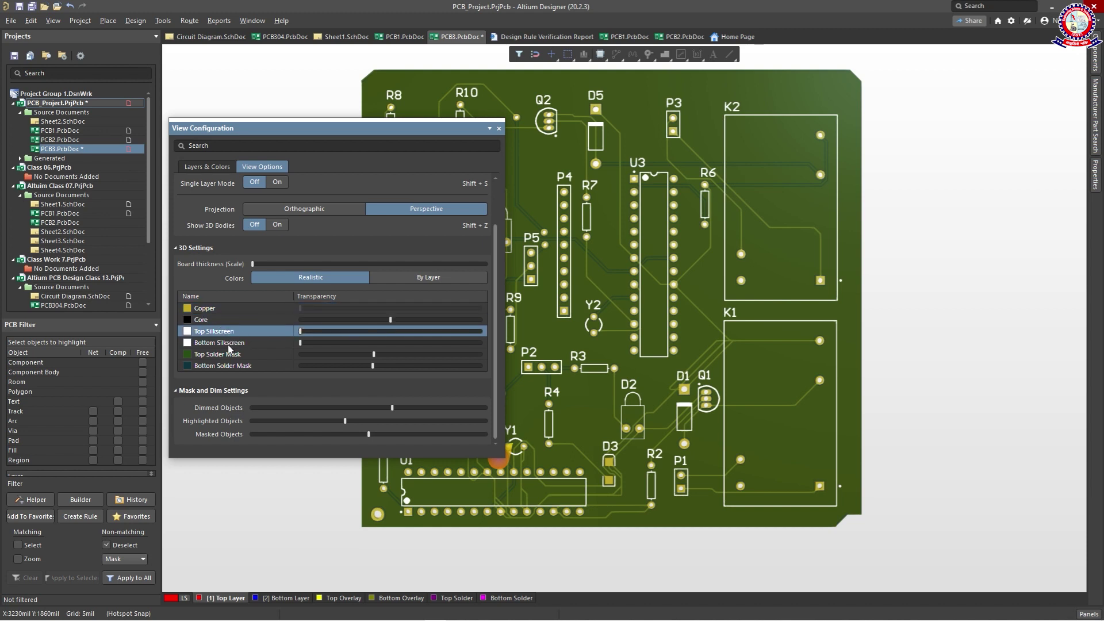
left_click(229, 344)
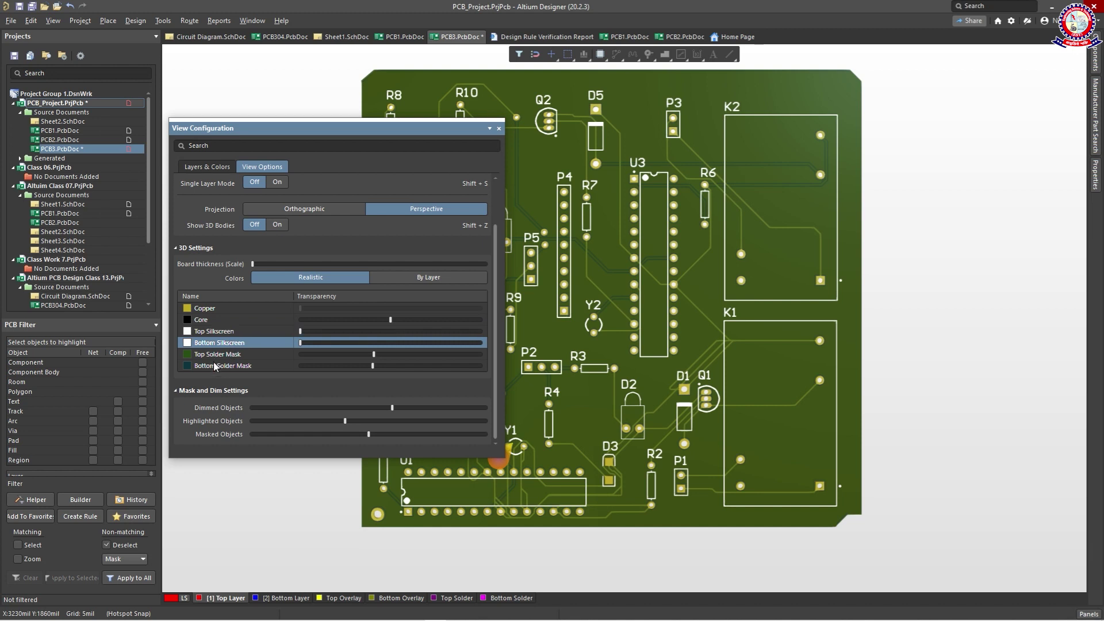
left_click(218, 355)
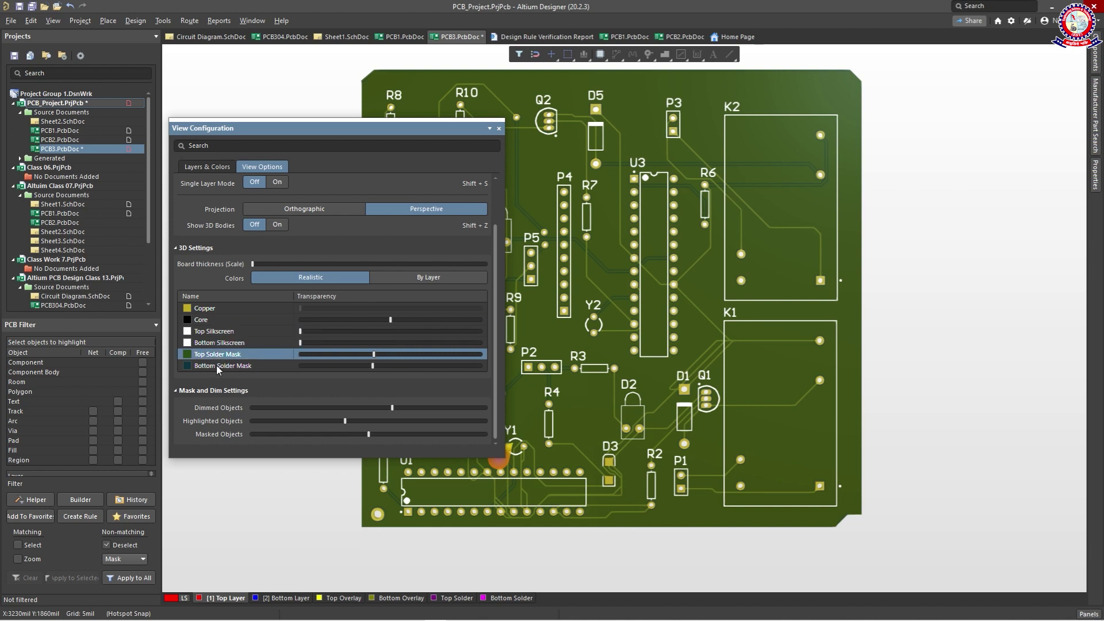
left_click(213, 365)
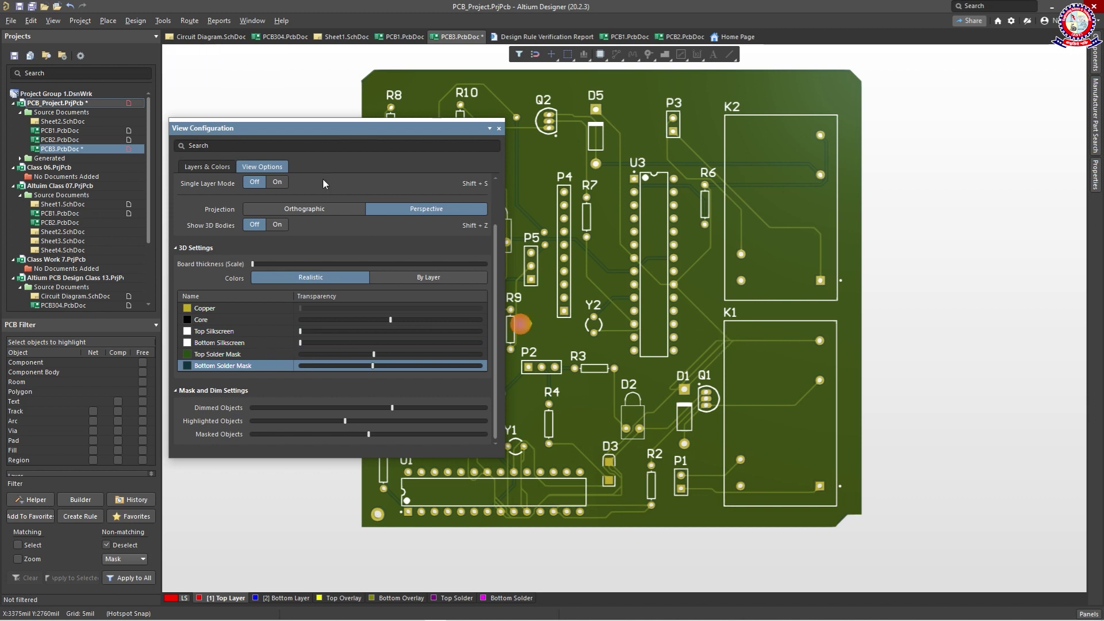
left_click(202, 354)
left_click(210, 367)
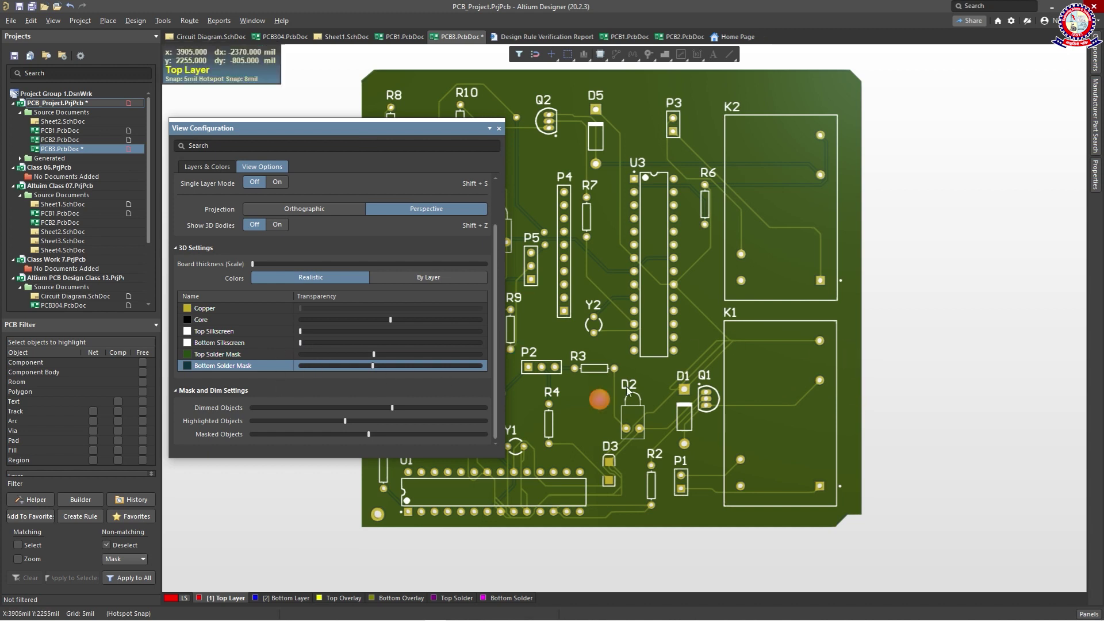
Step: Rotate the 3D board to show its bottom side and open the View Configuration for it
key("3")
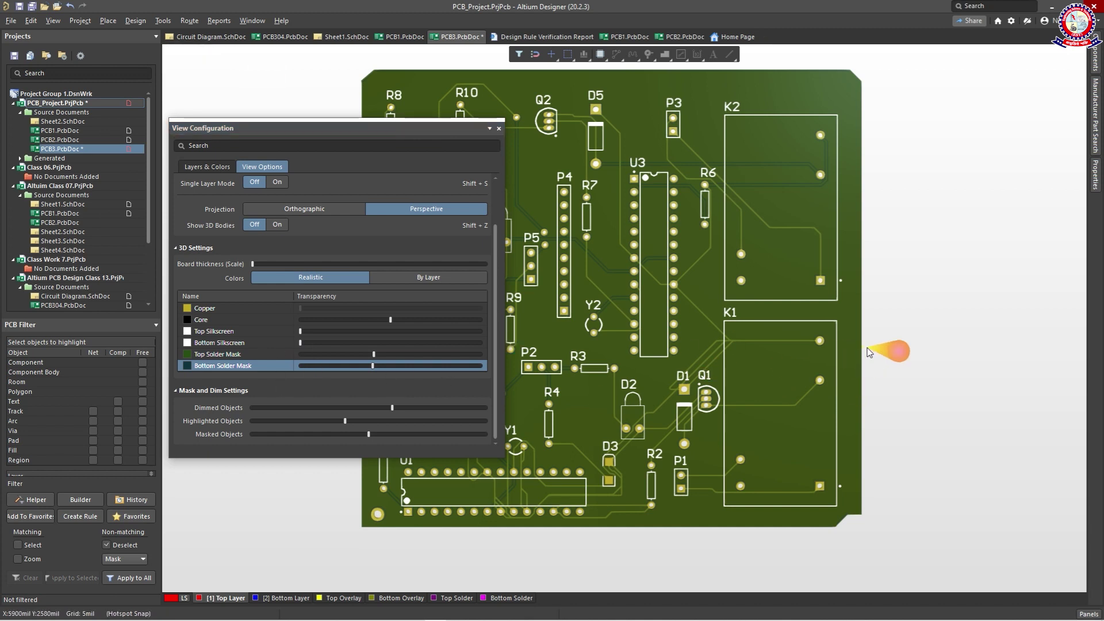
key("shift")
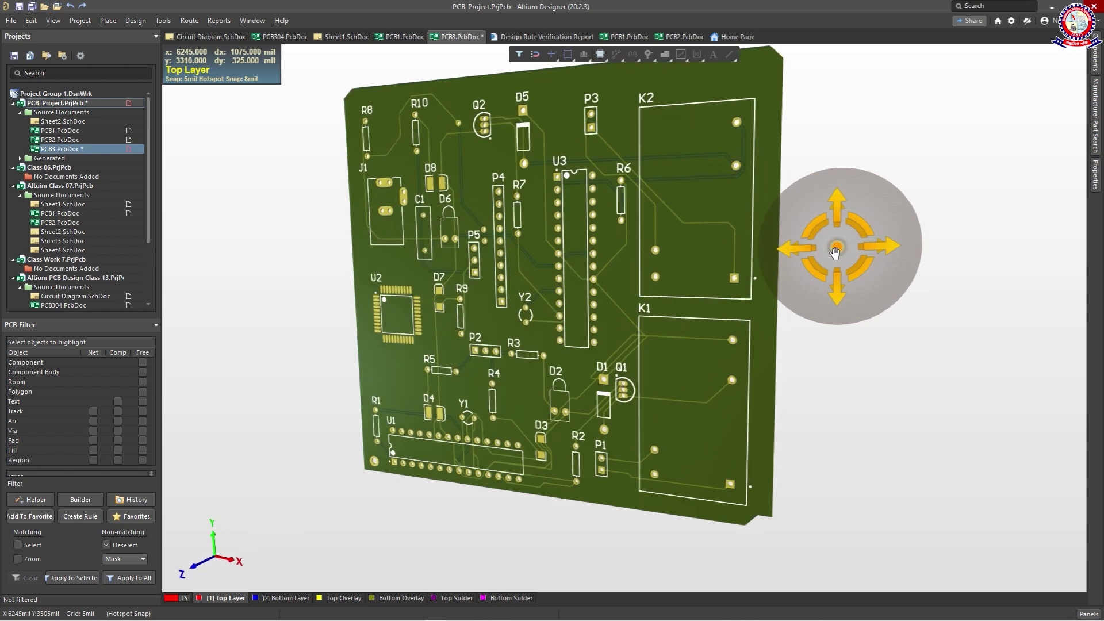
right_click_drag(837, 249, 626, 295, "shift")
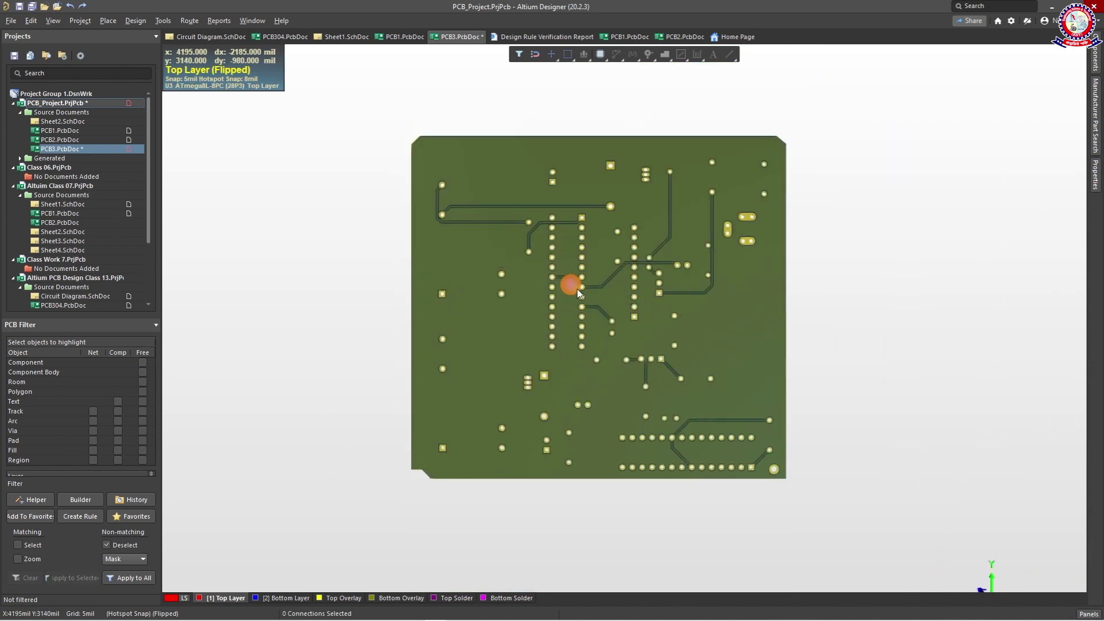
left_click(1088, 613)
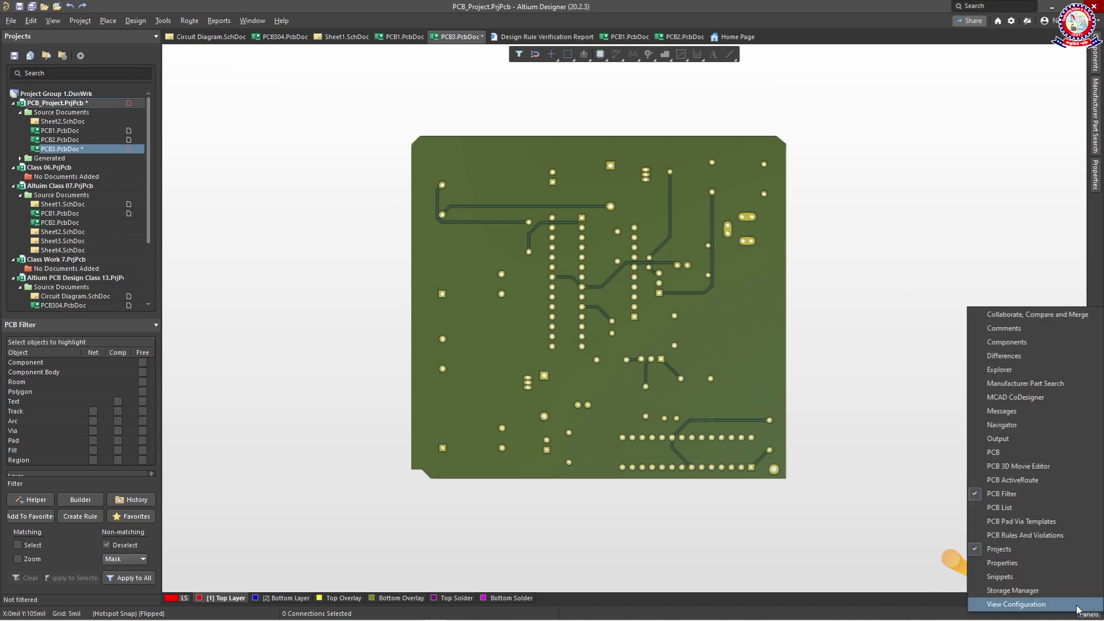
left_click(1003, 598)
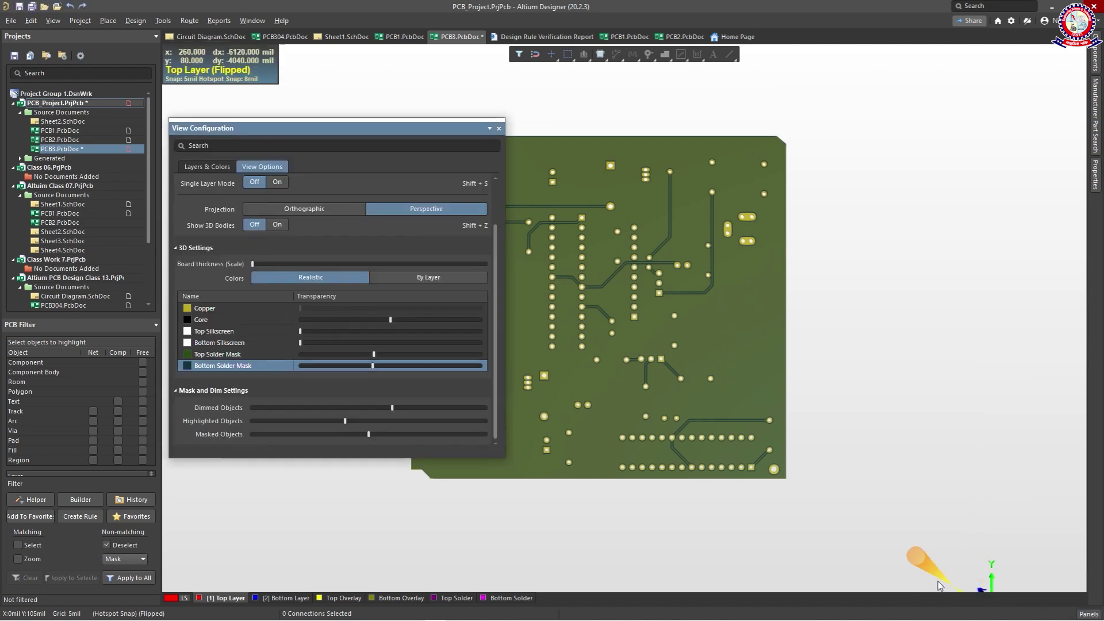
Step: Try dark red, red, yellow and bright green as the Bottom Solder Mask colour
left_click(186, 366)
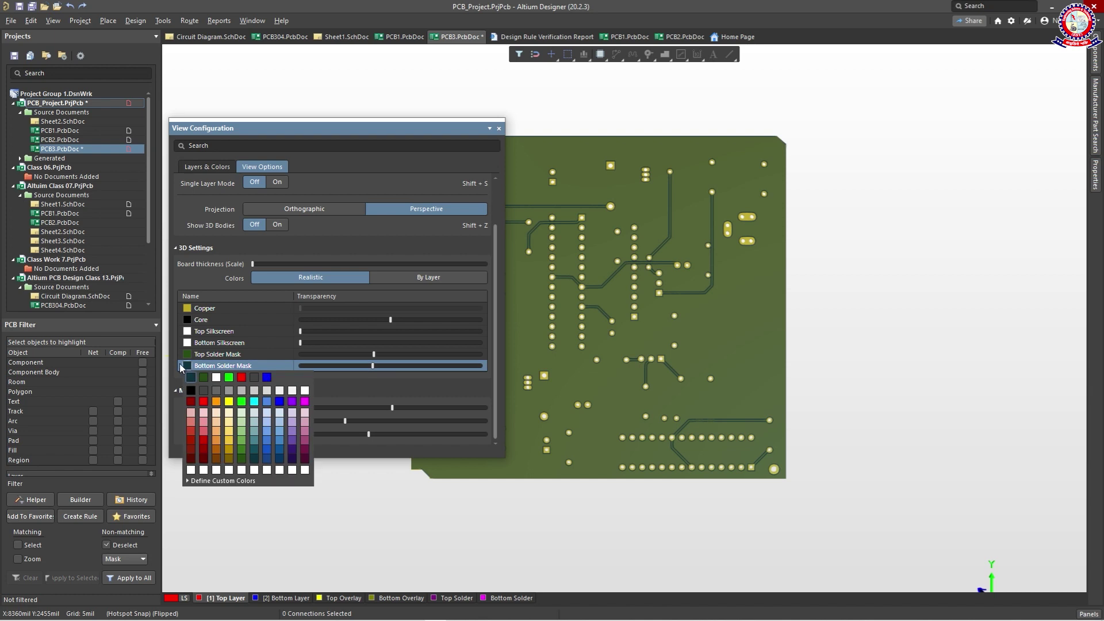
left_click(195, 401)
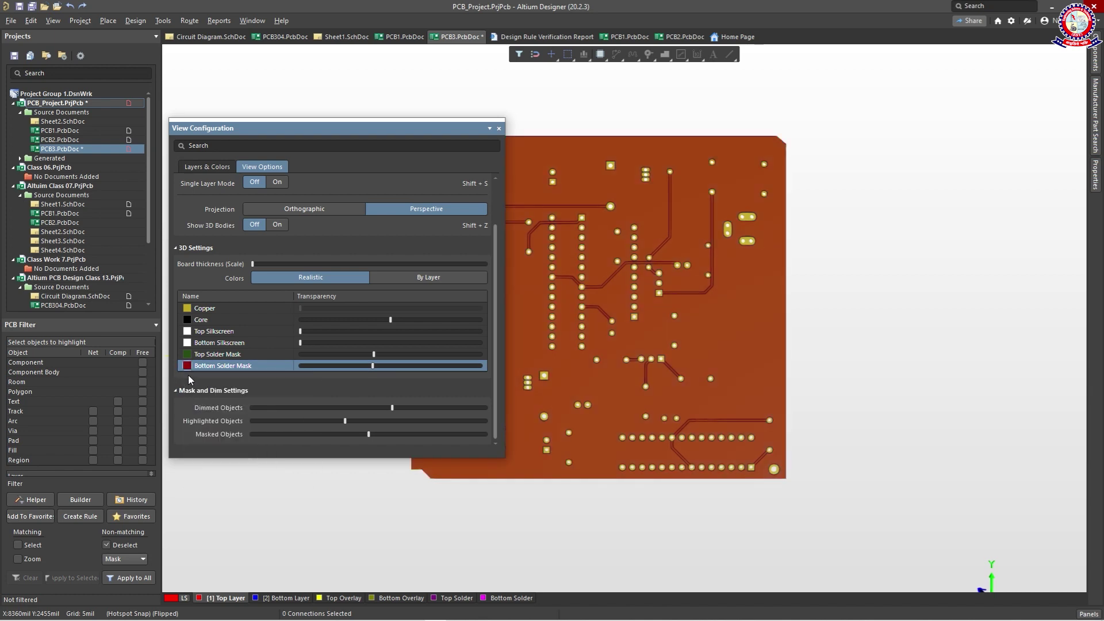
left_click(187, 368)
left_click(203, 401)
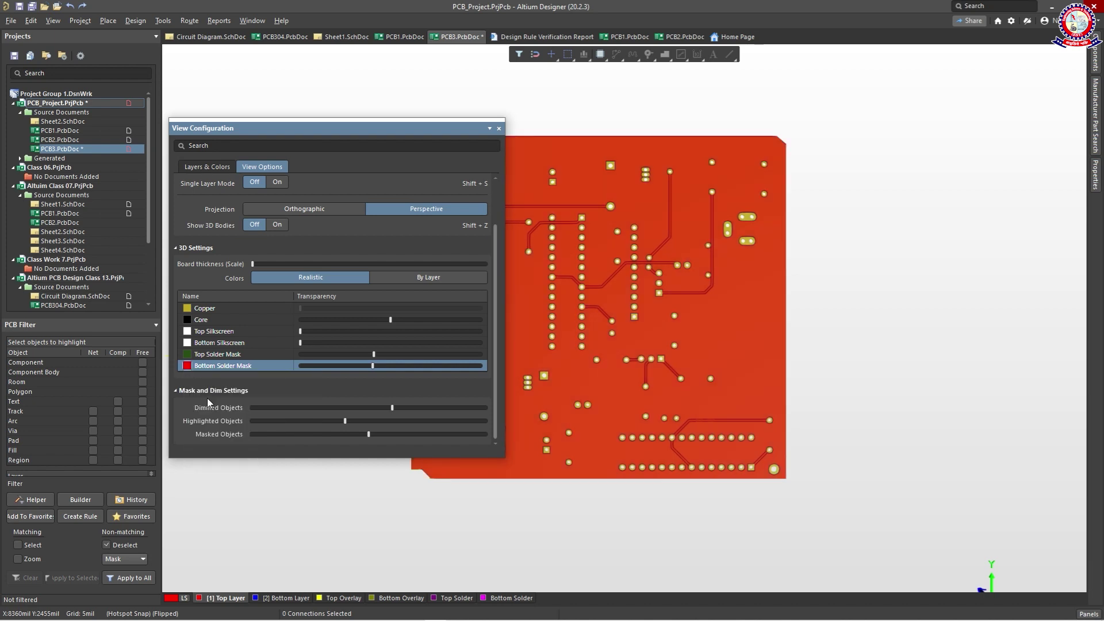
left_click(191, 367)
left_click(231, 404)
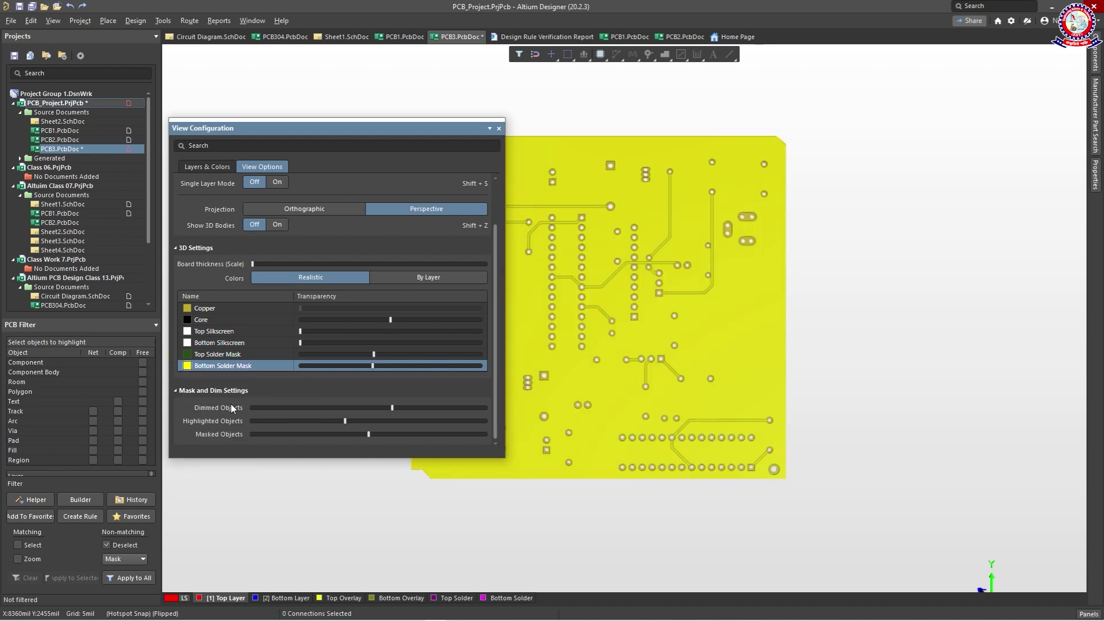
left_click(189, 365)
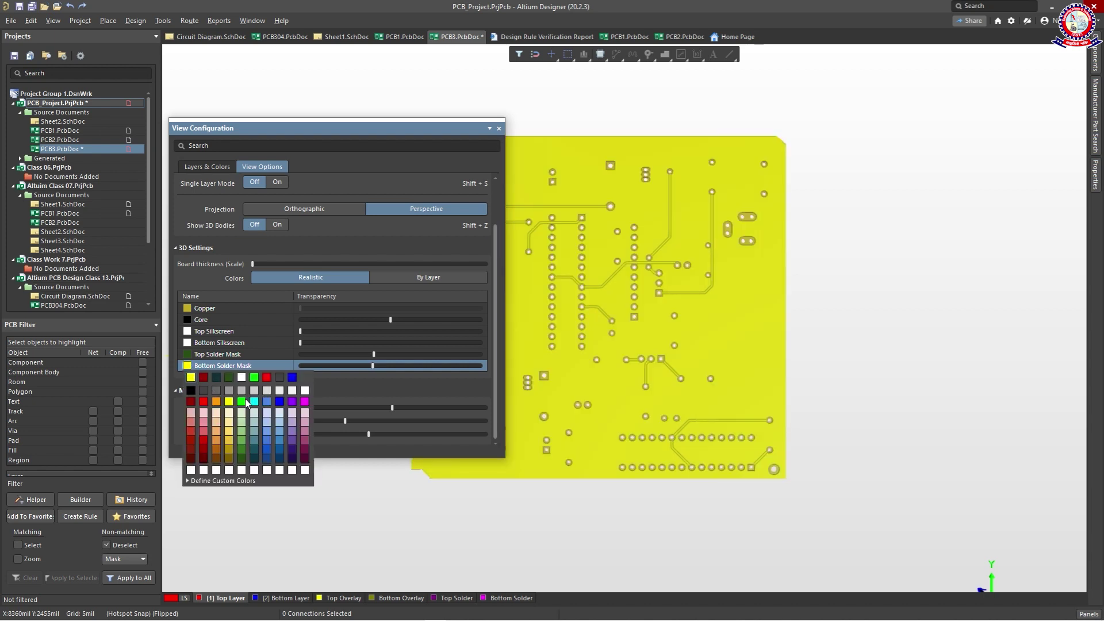
left_click(244, 400)
Step: Colour the Bottom Solder Mask red and lower its transparency to about 30%
left_click(187, 365)
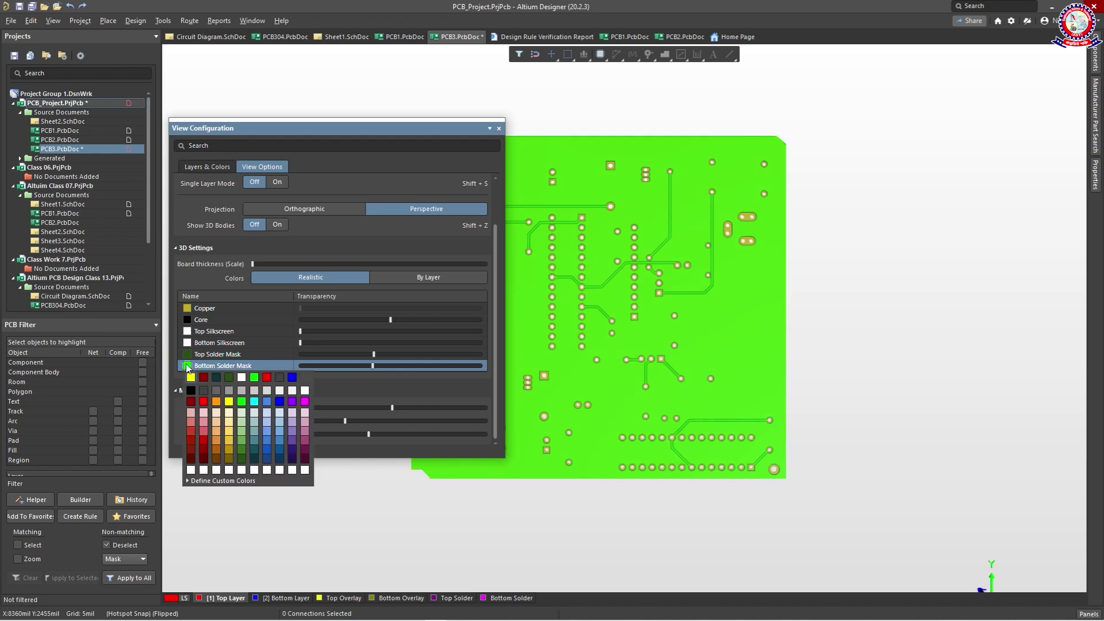
left_click(204, 402)
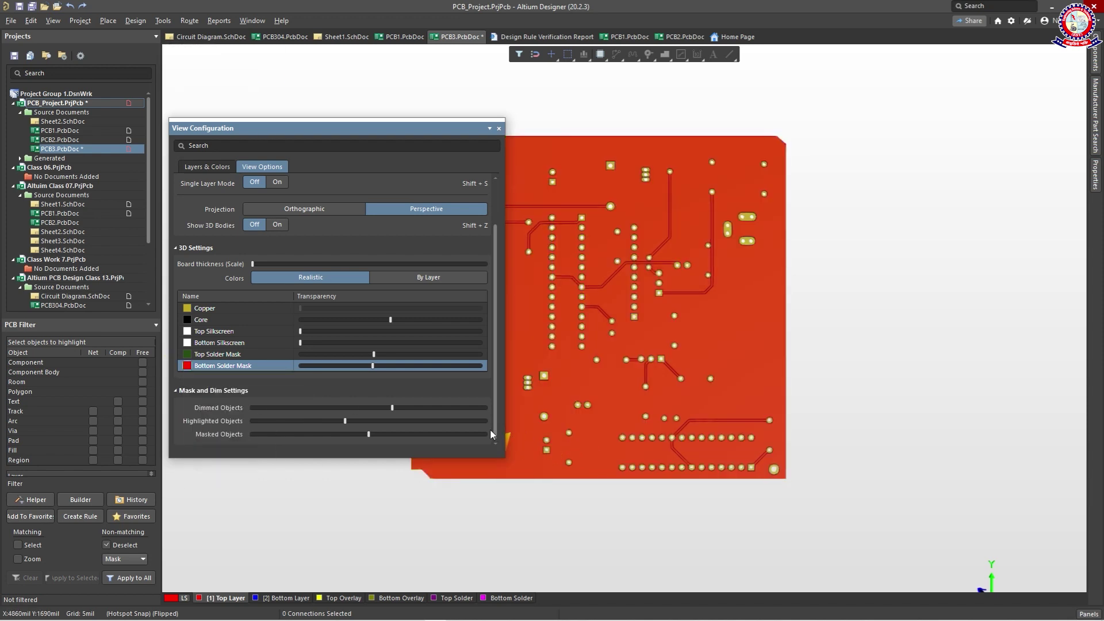
left_click_drag(374, 368, 317, 368)
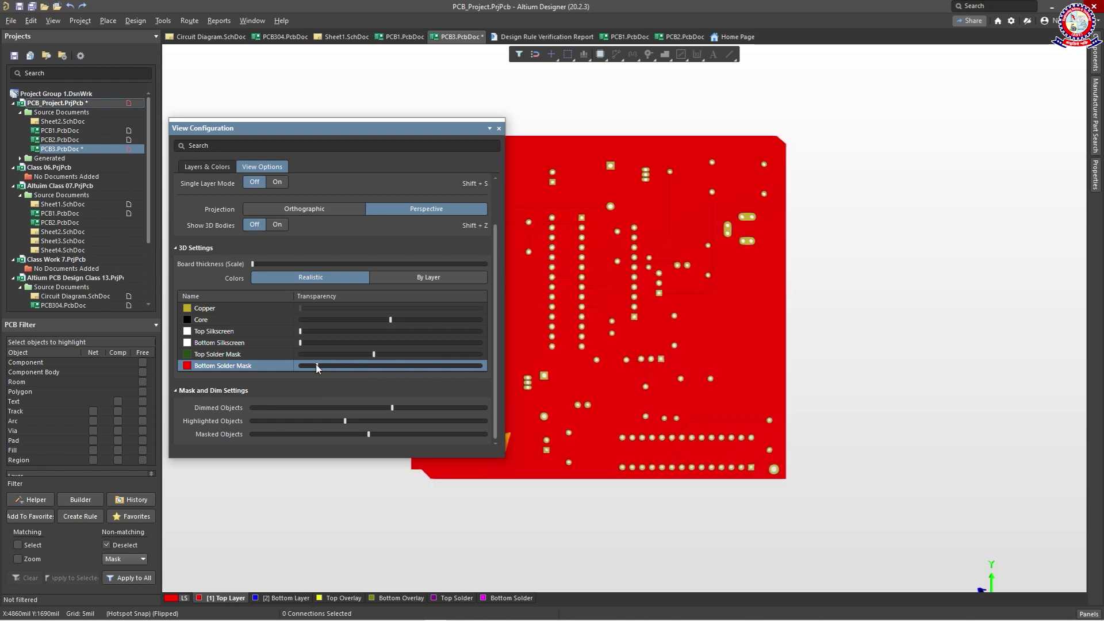
mouse_move(347, 368)
left_mouse_down()
mouse_move(384, 371)
mouse_move(353, 367)
left_mouse_up()
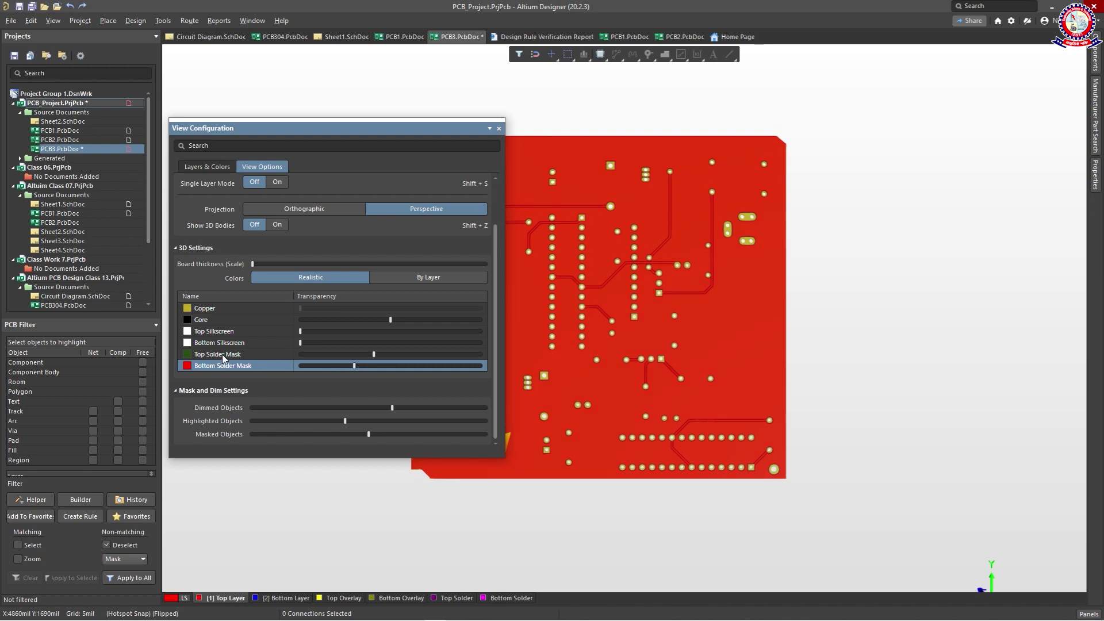
Step: Colour the Top Solder Mask red and lower its transparency to match the Bottom Solder Mask
left_click(188, 354)
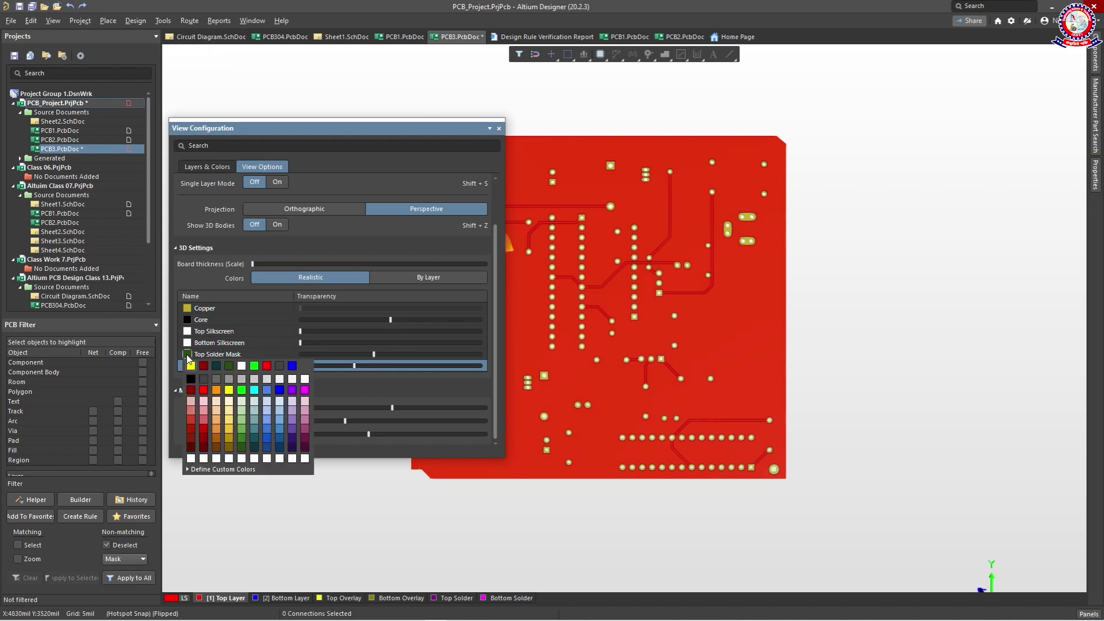
left_click(204, 390)
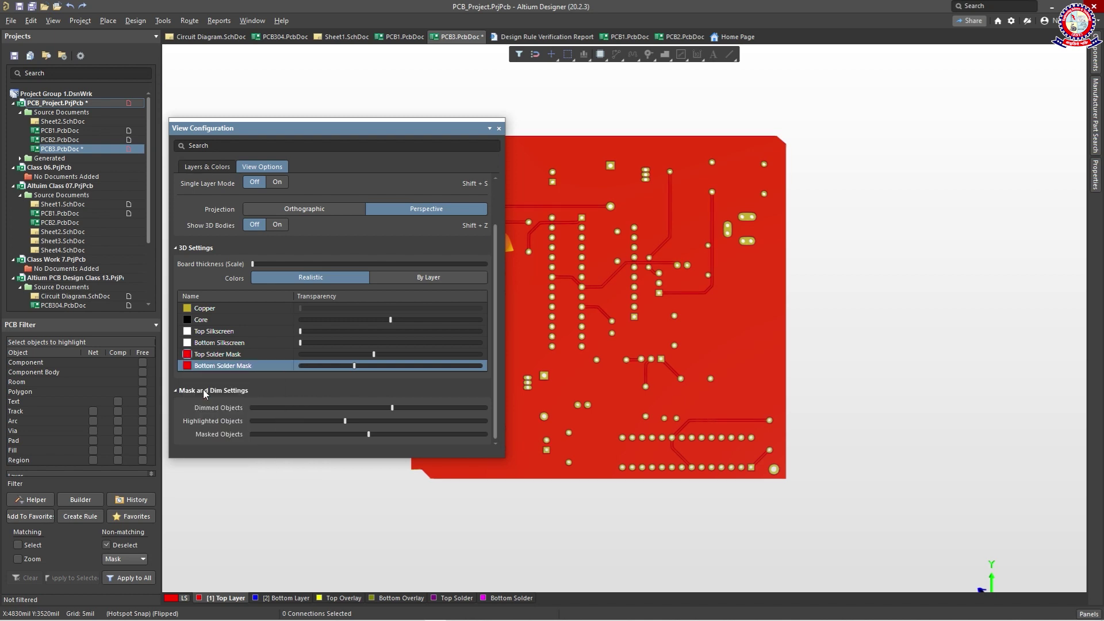
left_click_drag(374, 354, 354, 355)
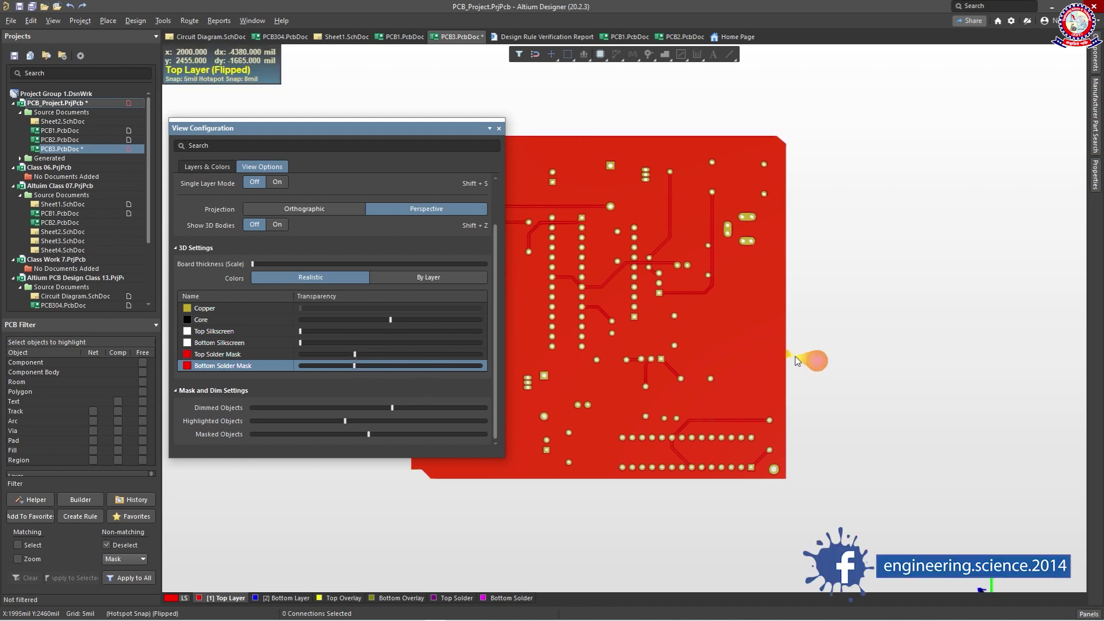
Step: Close the View Configuration and rotate the 3D board back to its top side to inspect the red solder mask
left_click(498, 128)
right_click_drag(557, 239, 472, 288, "shift")
right_click_drag(664, 362, 939, 345)
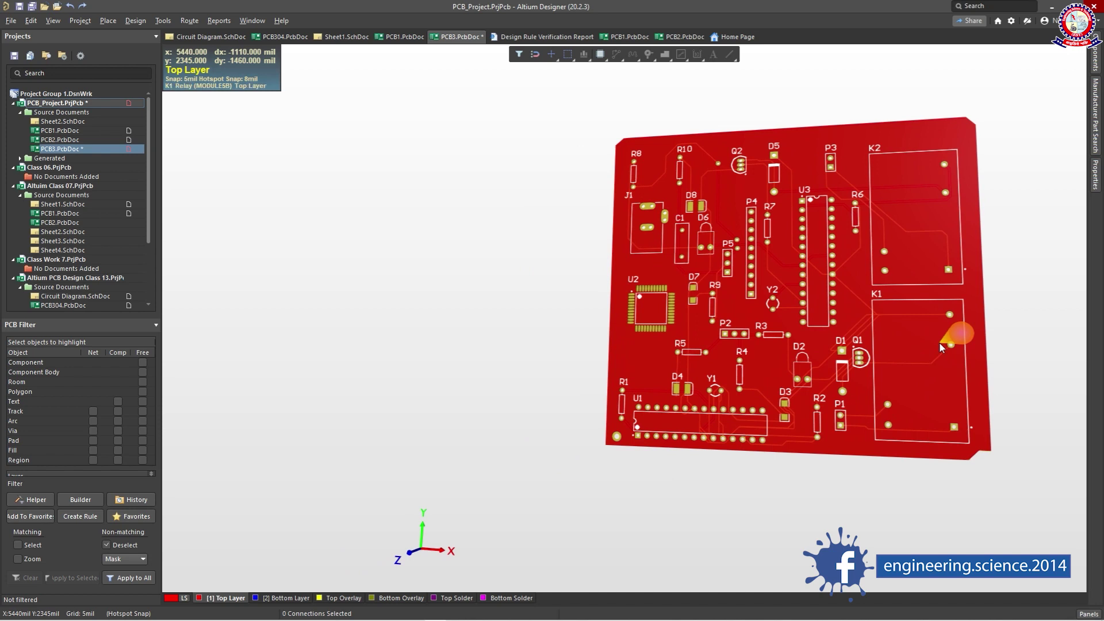